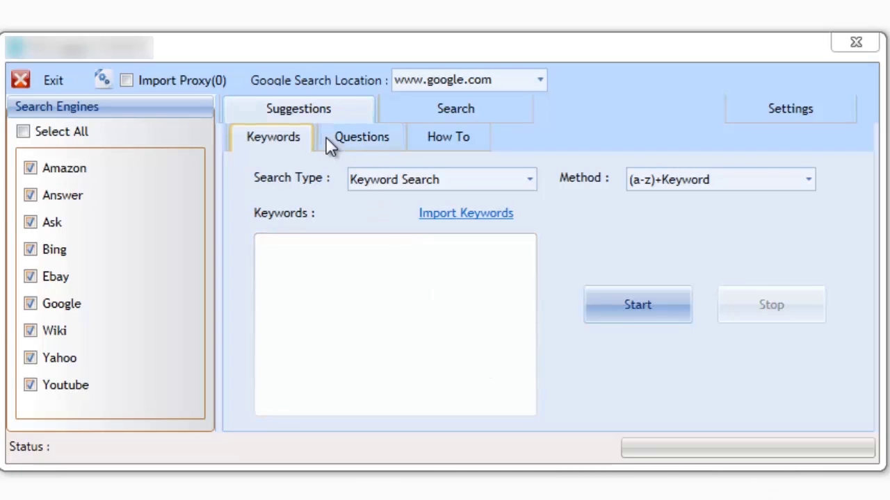
Browse the Keywords, Questions and How To tabs and the expansion method list without changes.
left_click(343, 137)
left_click(431, 137)
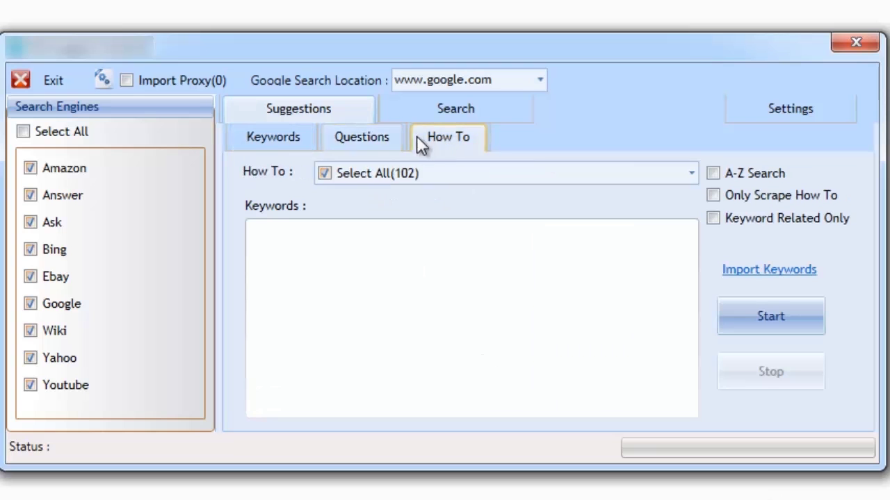
left_click(310, 139)
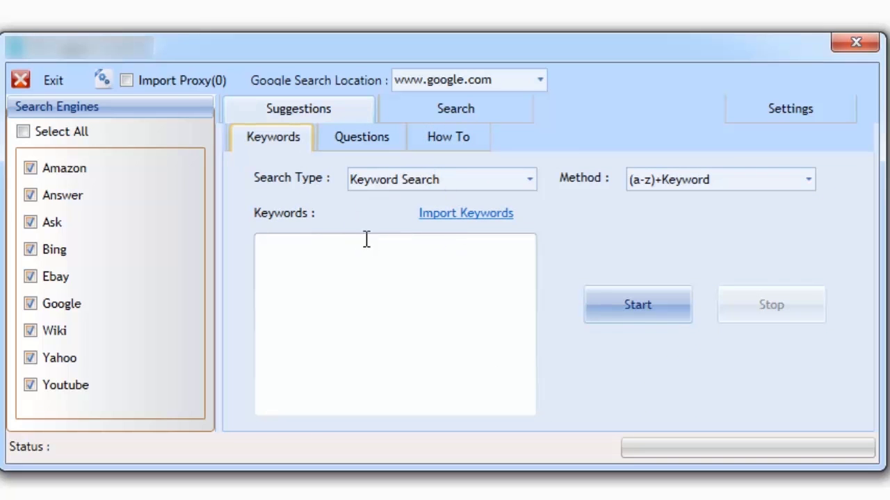
left_click(808, 181)
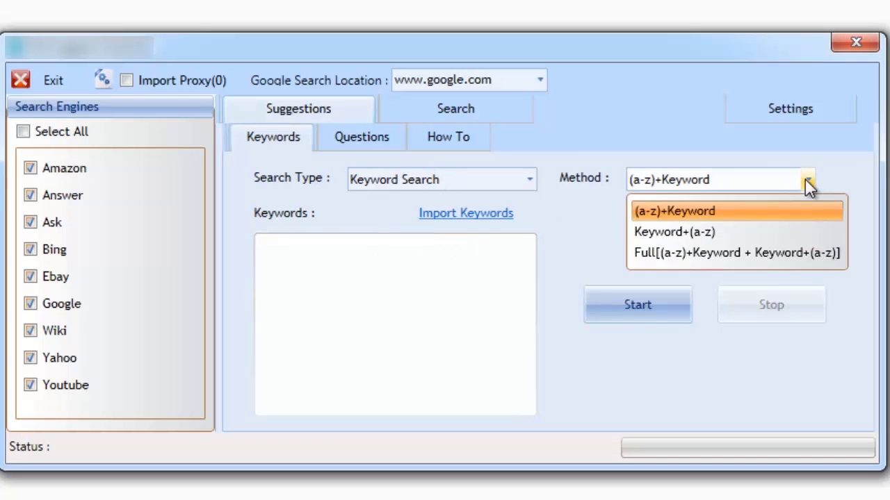
left_click(610, 245)
On the Questions tab, tick Select All in the question pattern list.
left_click(395, 146)
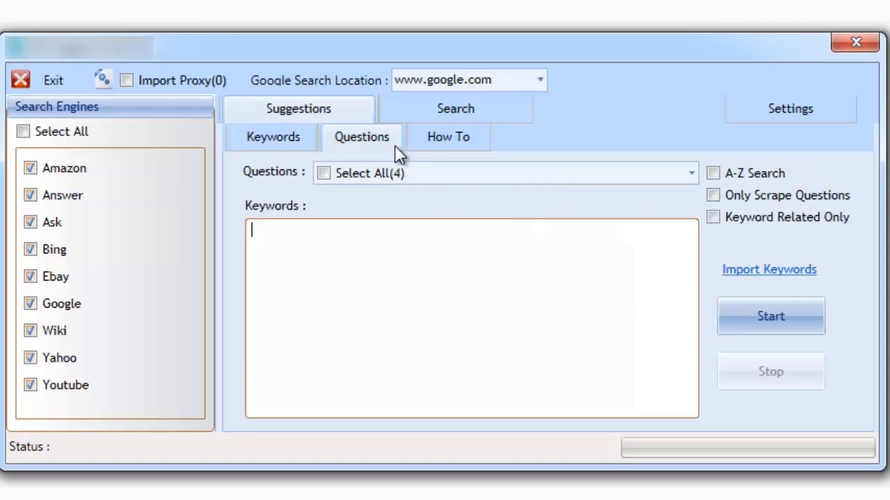
left_click(440, 139)
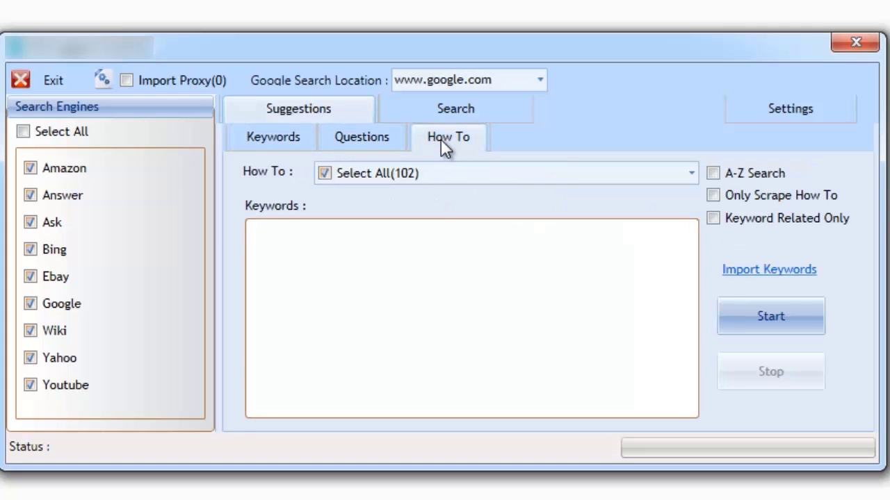
left_click(394, 141)
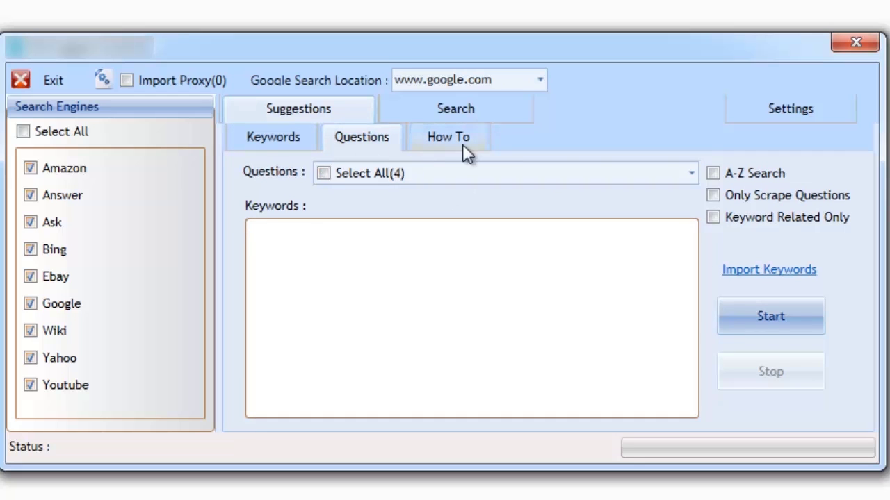
left_click(689, 173)
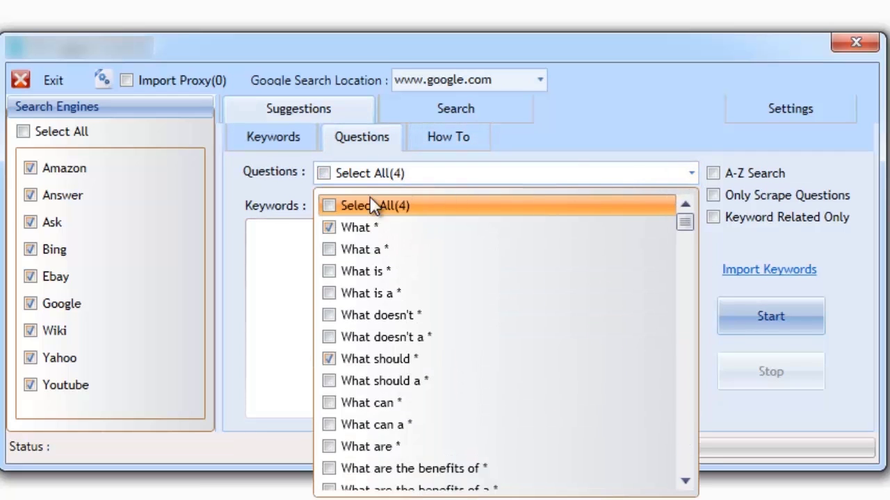
left_click(327, 207)
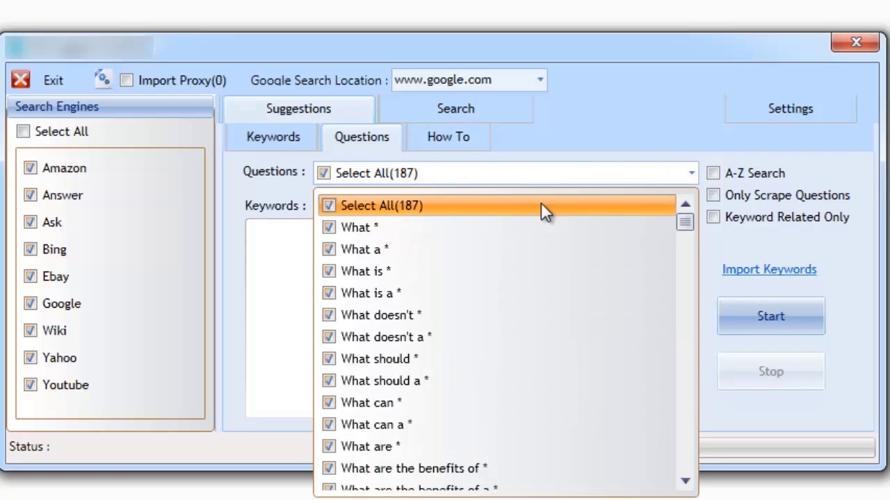
left_click_drag(690, 223, 687, 473)
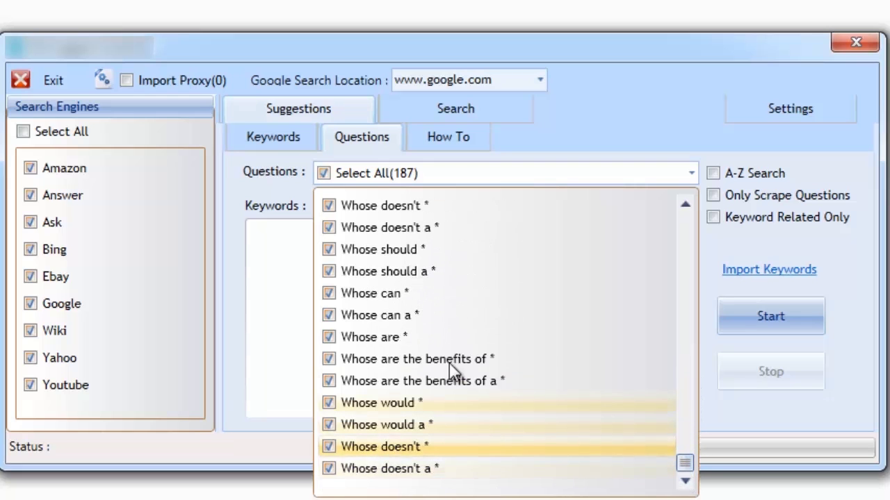
left_click(300, 318)
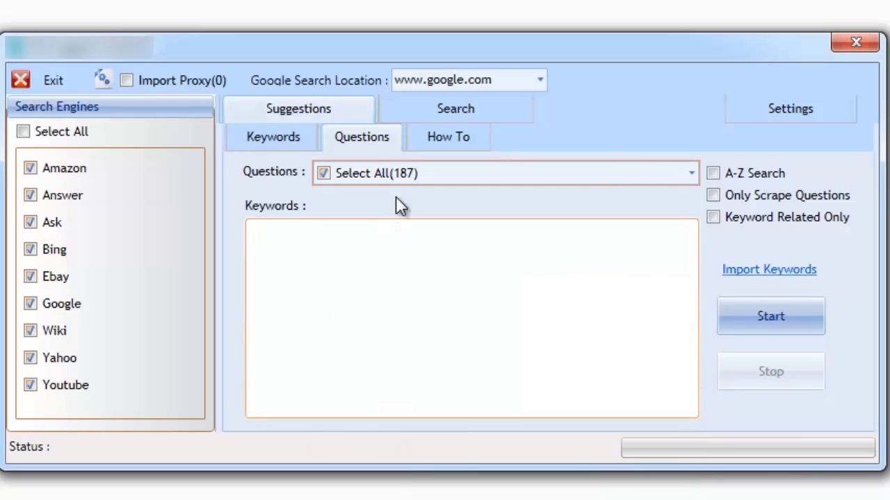
Review the 102 How To patterns and toggle A-Z Search for How To.
left_click(443, 144)
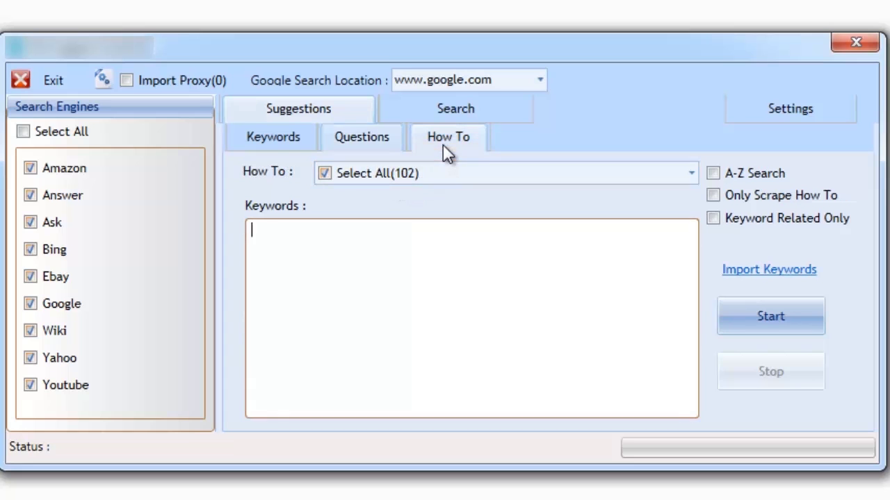
left_click(690, 172)
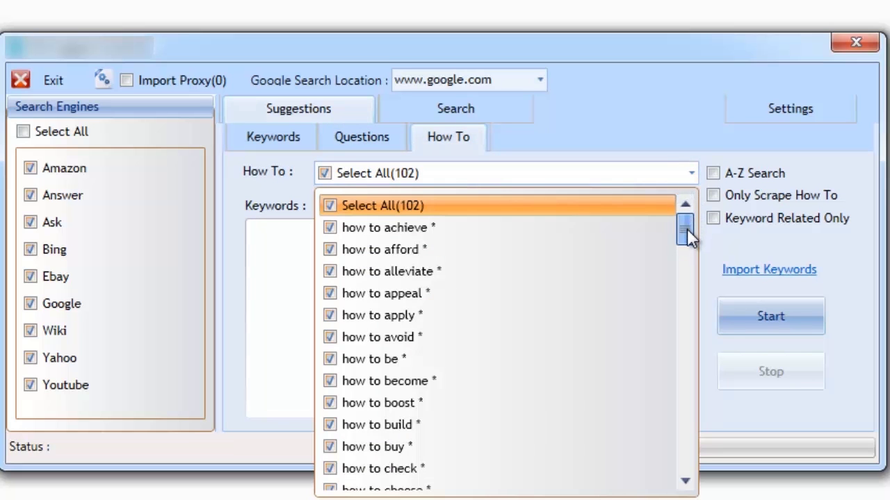
left_click_drag(687, 228, 688, 284)
left_click(744, 223)
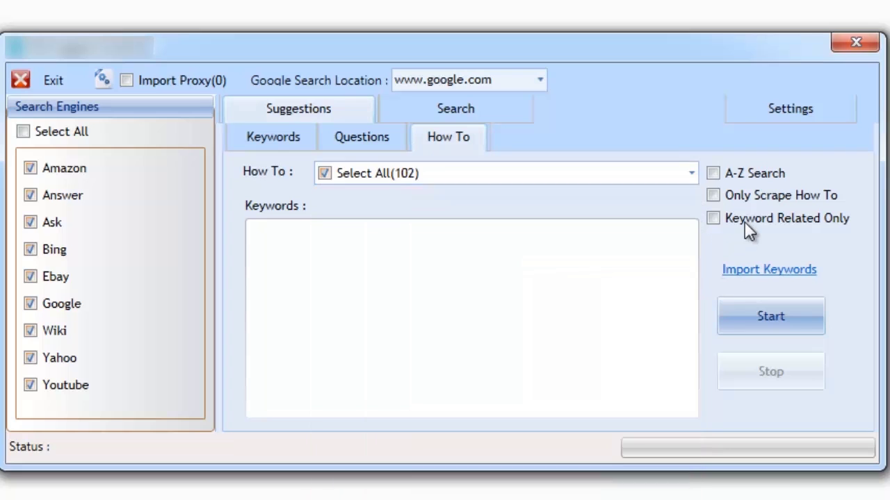
left_click(732, 177)
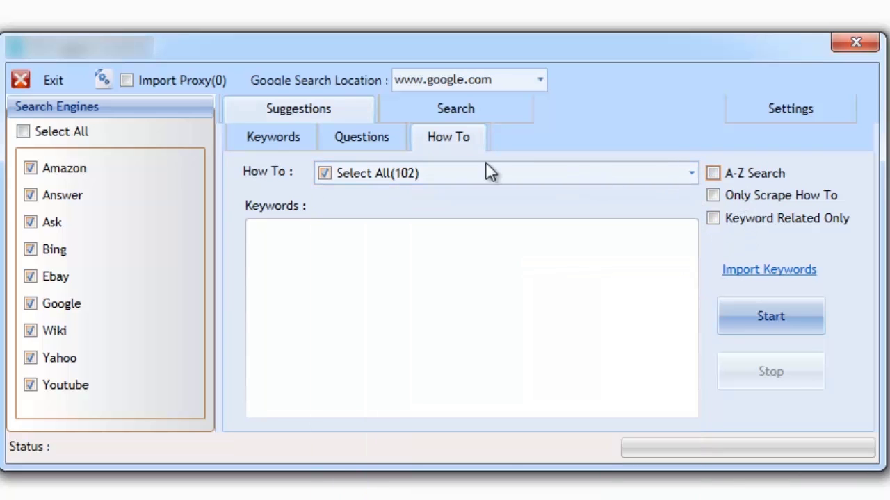
Toggle Questions A-Z Search, return to Keywords settings, then open the saved-file search page.
left_click(387, 144)
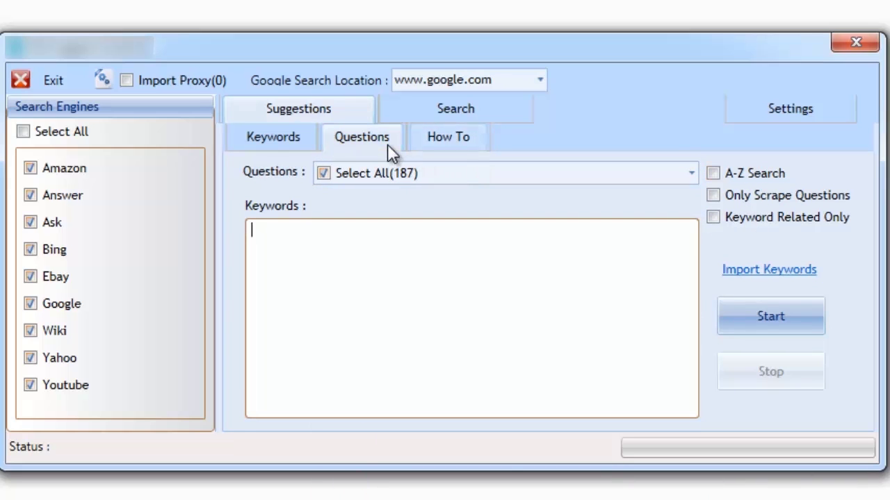
left_click(712, 176)
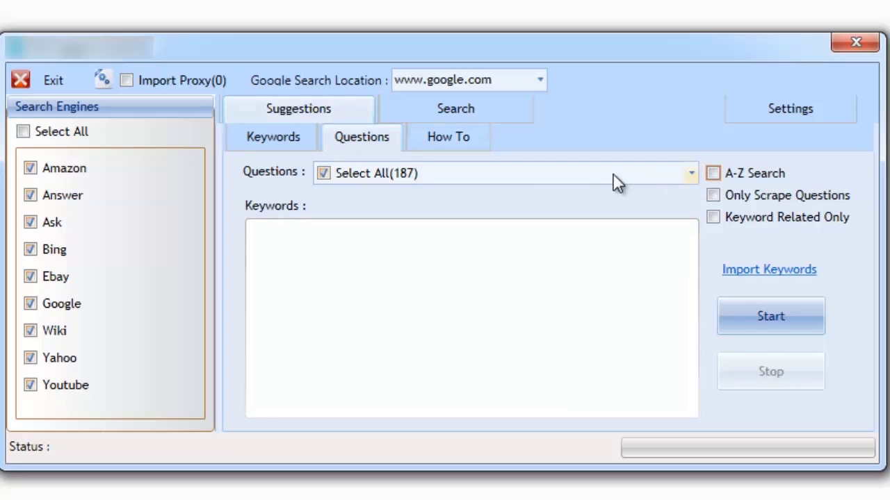
left_click(294, 141)
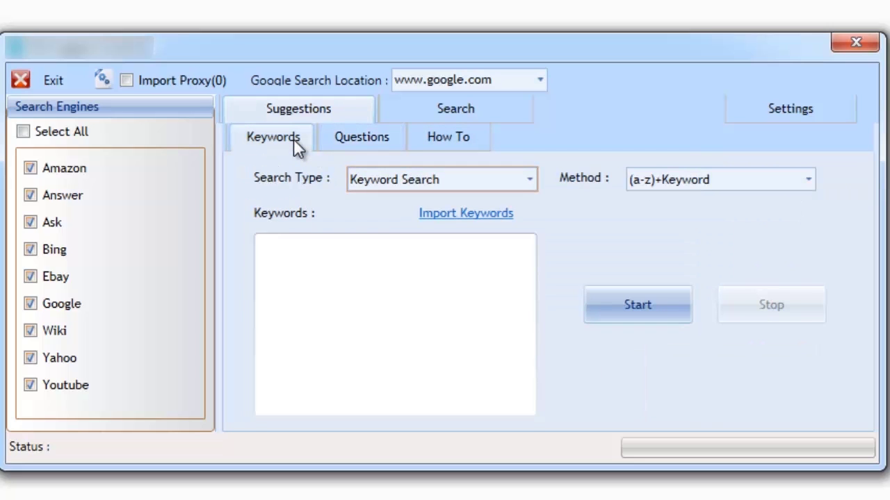
left_click(411, 111)
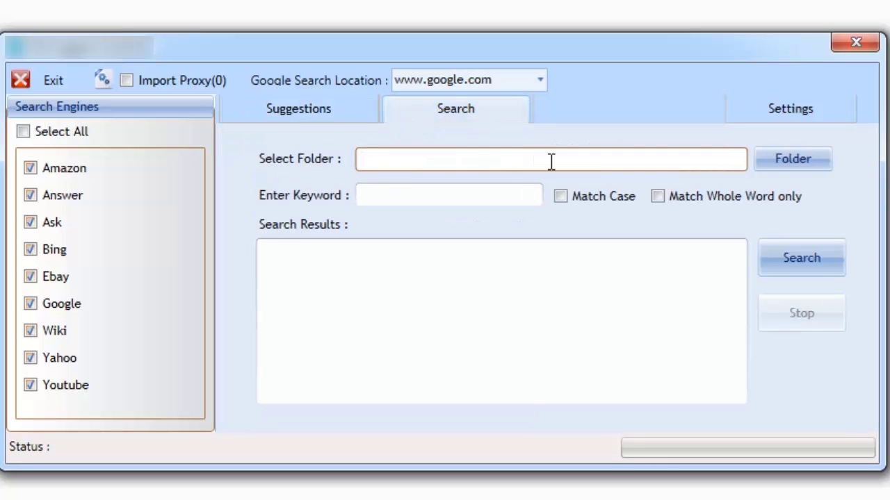
left_click(771, 156)
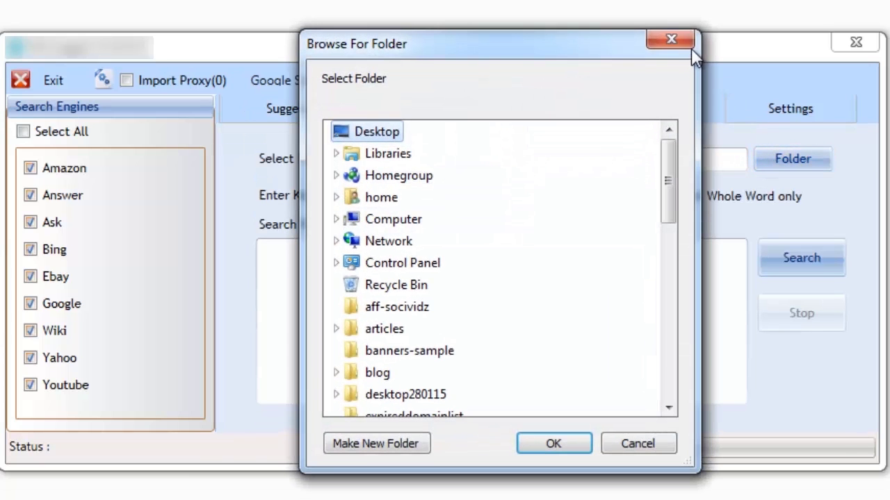
left_click(691, 50)
left_click(486, 196)
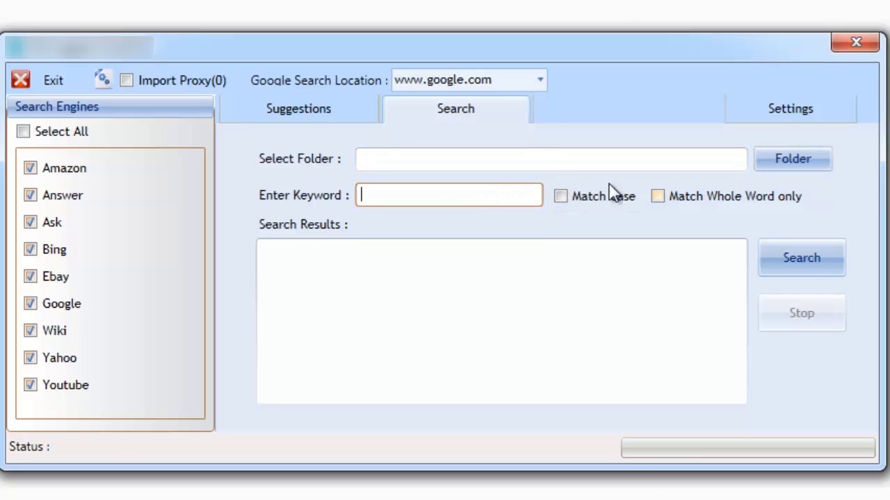
left_click(540, 79)
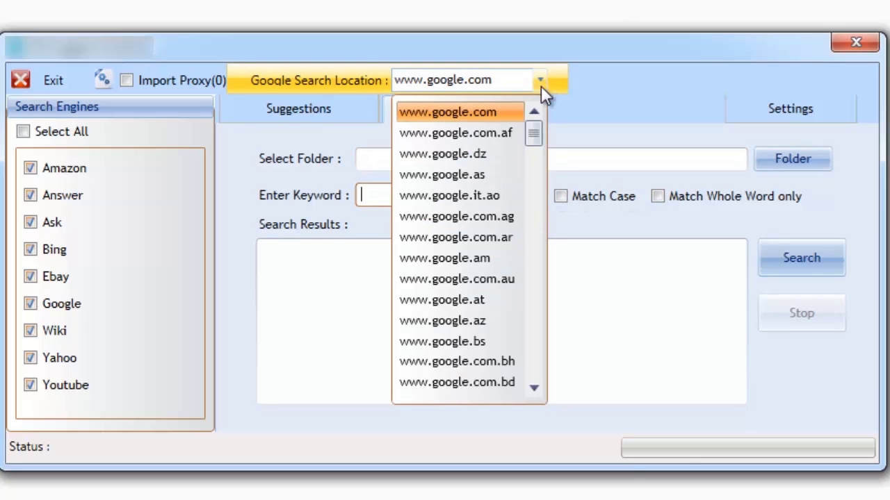
left_click_drag(538, 132, 536, 371)
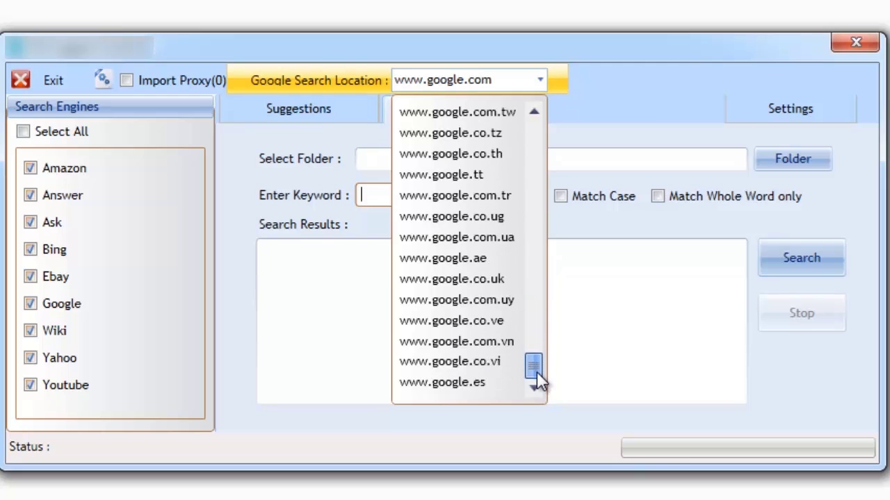
left_click(589, 351)
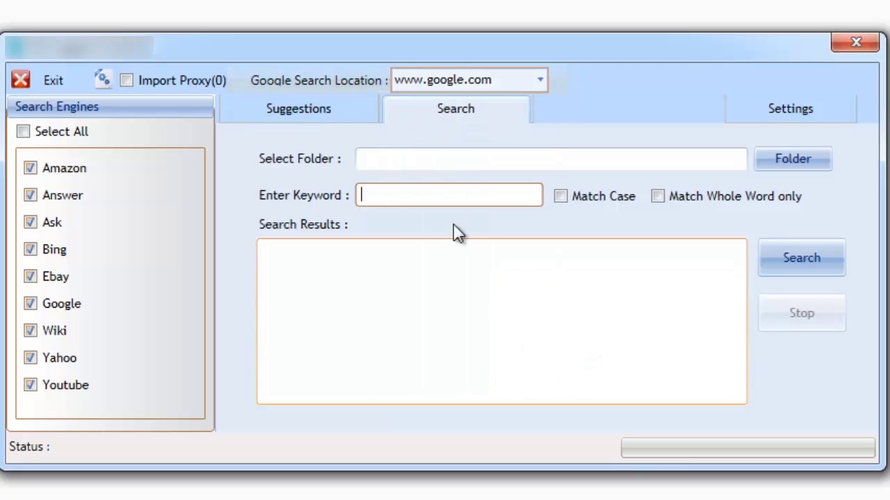
left_click(332, 121)
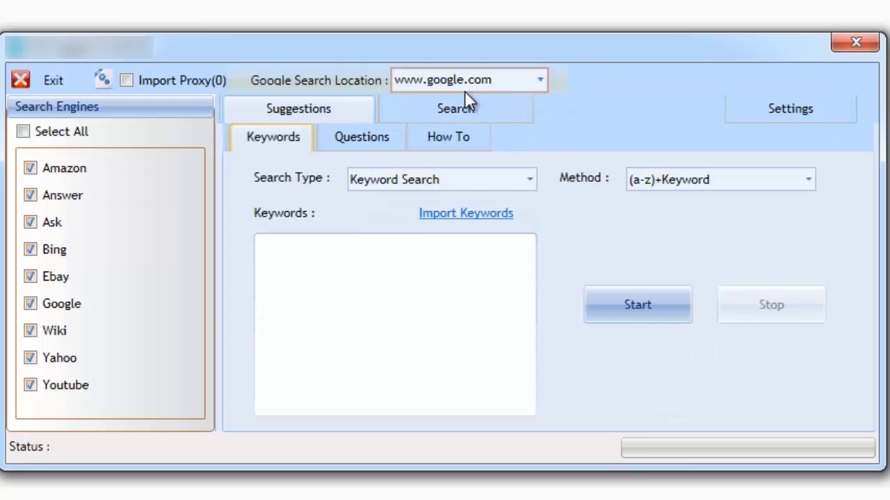
Dismiss the import file picker and switch search type to Product, then back to Keyword.
left_click(102, 80)
left_click(707, 74)
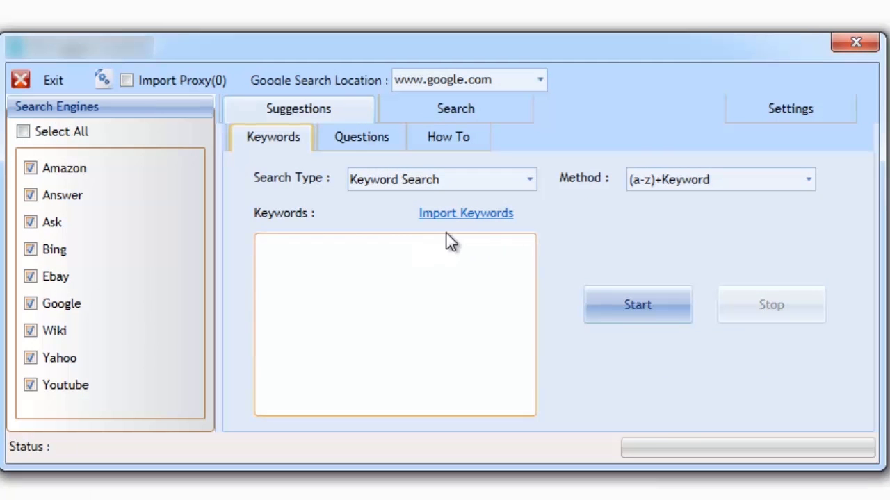
left_click(531, 178)
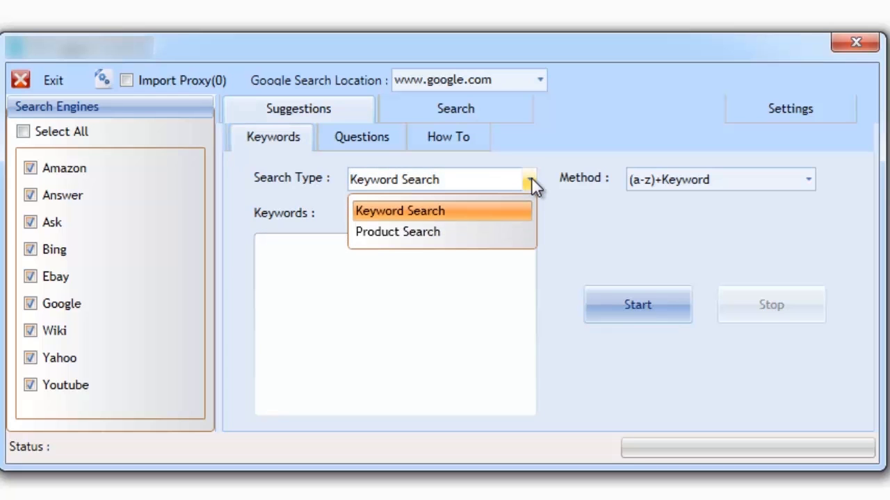
left_click(411, 233)
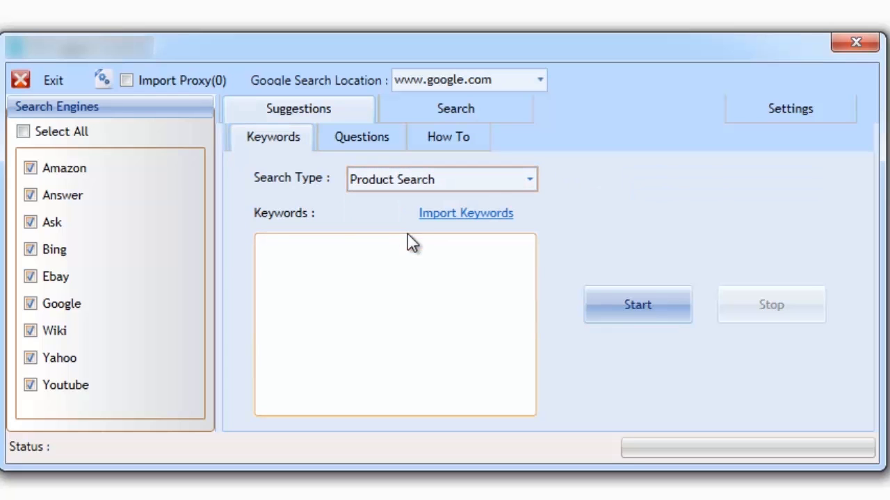
left_click(531, 179)
left_click(435, 210)
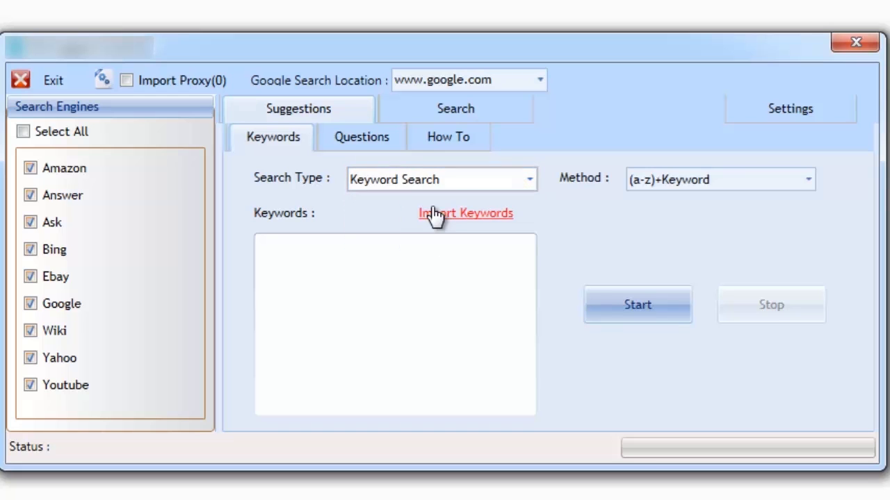
Choose Keyword+(a-z) from the Method dropdown and keep it selected.
left_click(806, 181)
left_click(707, 235)
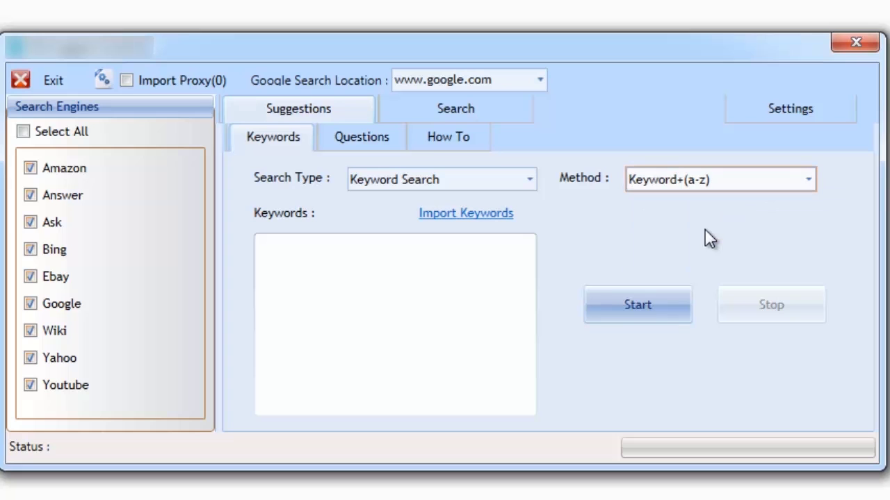
left_click(806, 182)
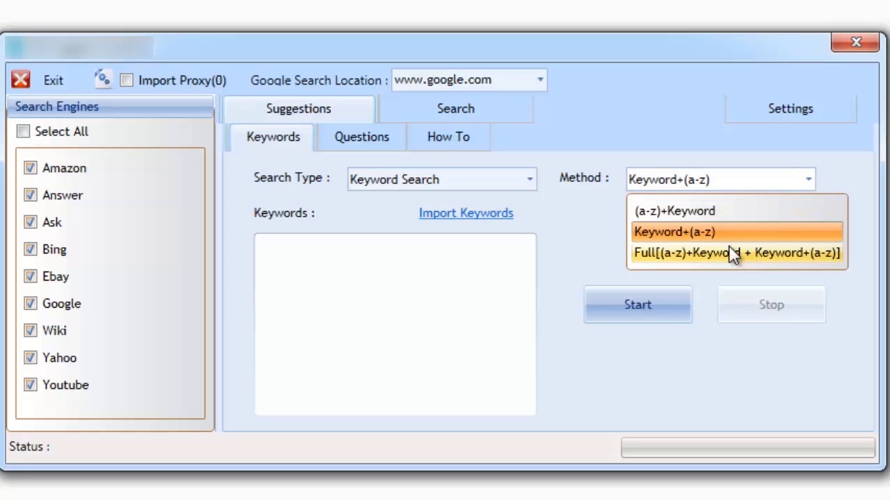
left_click(709, 237)
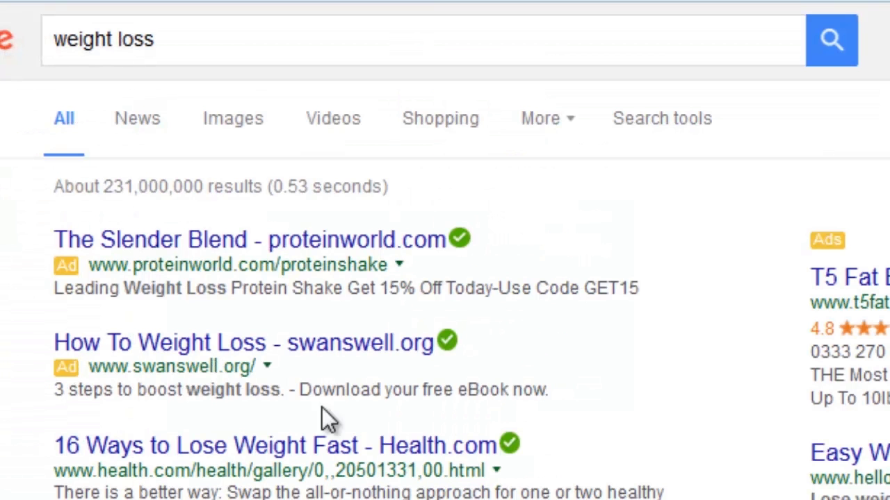
Preview Google autocomplete for 'weight loss' followed by each letter a through e.
left_click(173, 40)
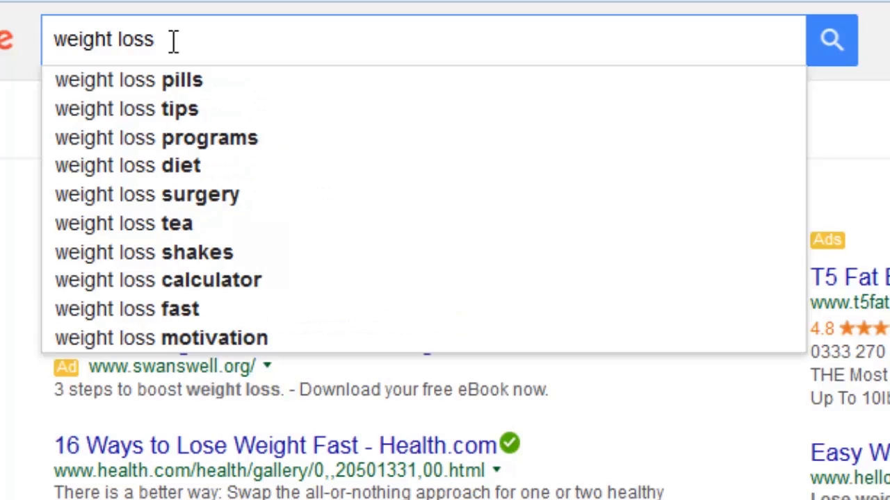
key("BackSpace")
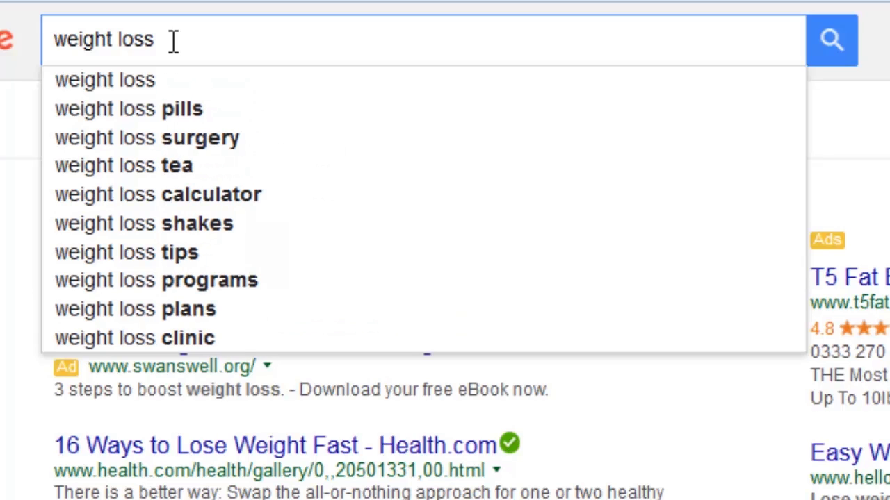
type("a")
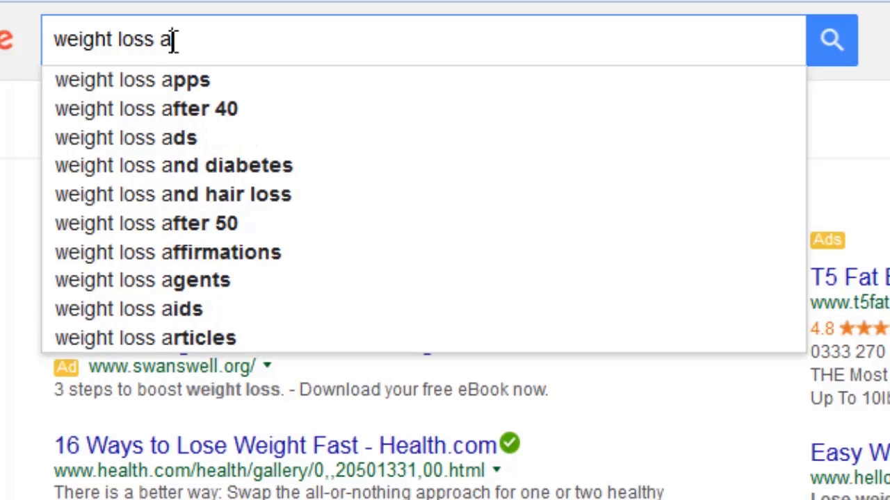
key("BackSpace")
type("b")
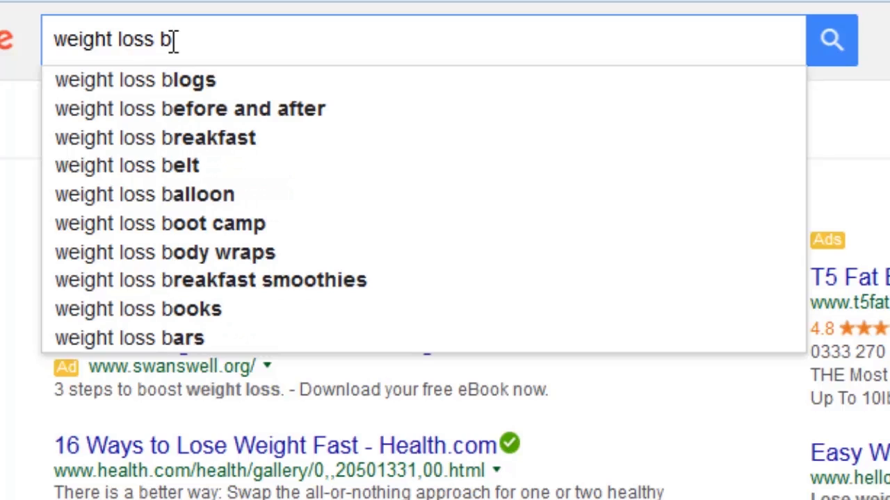
key("BackSpace")
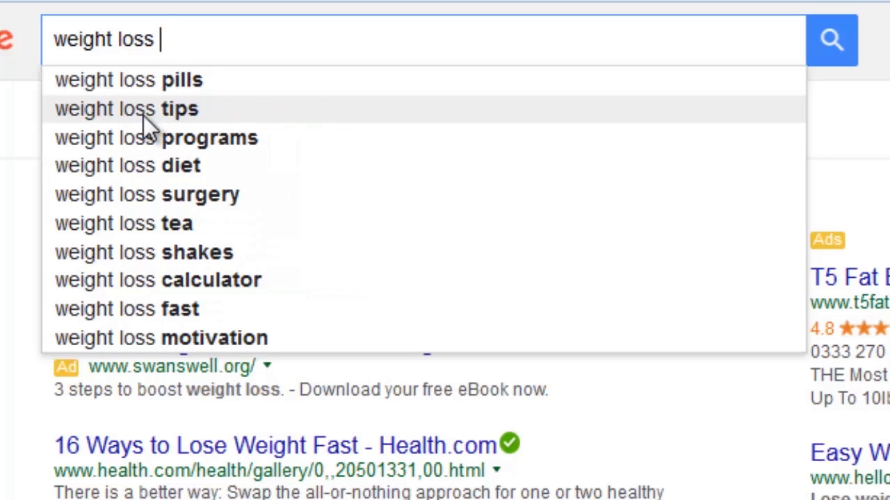
type("c")
key("BackSpace")
type("d")
key("BackSpace")
type("e")
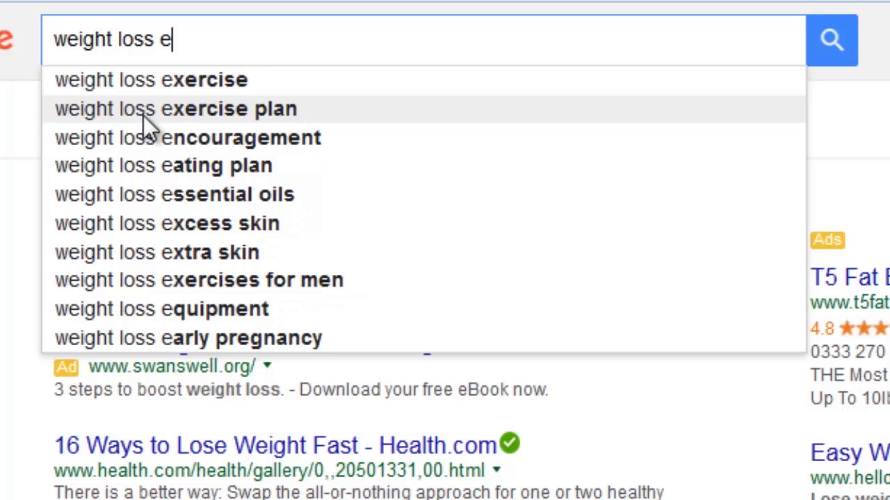
key("BackSpace")
key("BackSpace")
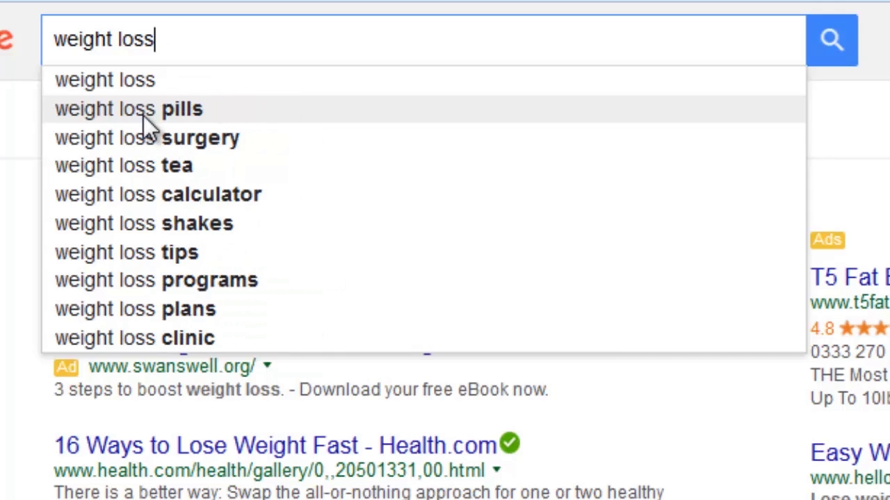
Preview autocomplete with letters a through e placed before 'weight loss', then clear them.
key("Left")
key("Left")
key("Left")
key("Left")
key("Left")
key("Left")
type("a")
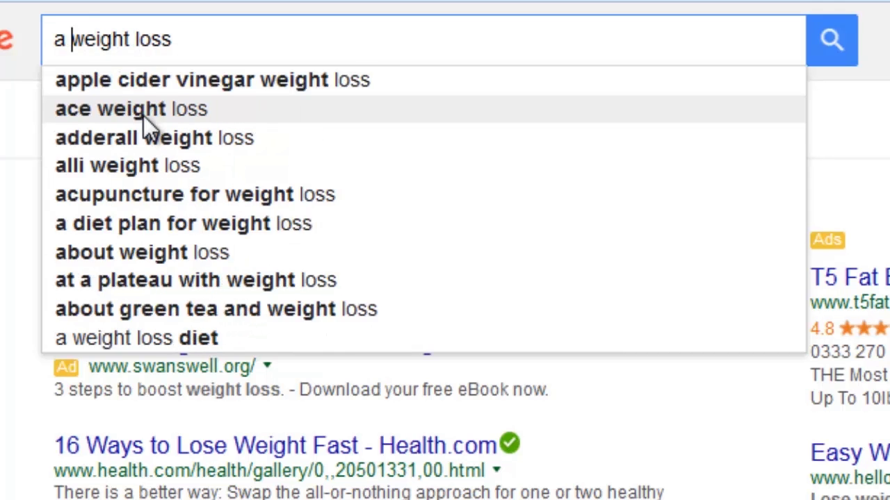
key("BackSpace")
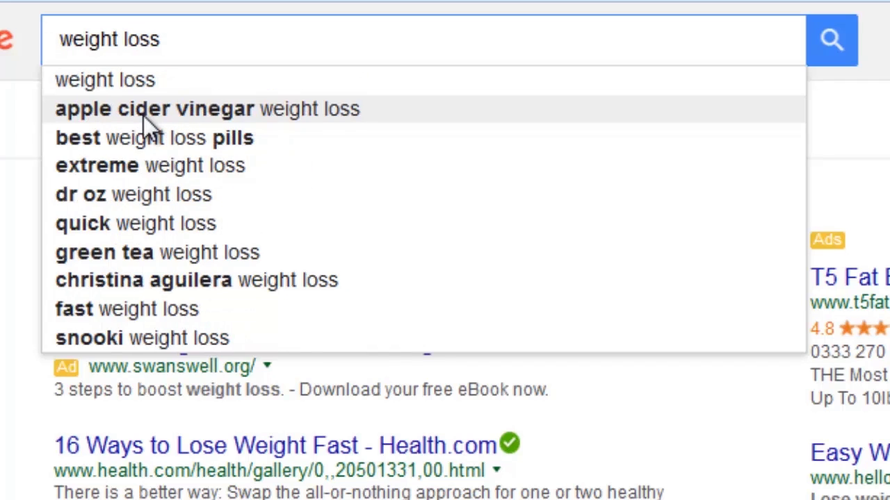
type("b")
key("BackSpace")
type("c")
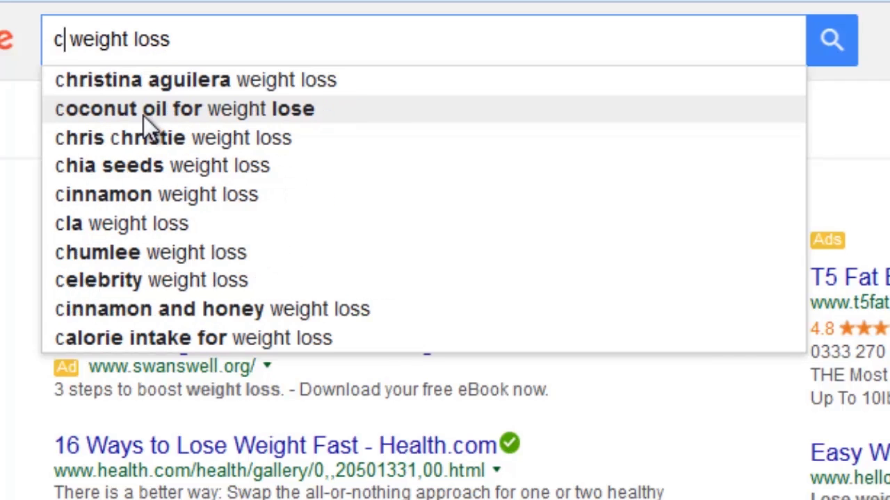
key("BackSpace")
type("d")
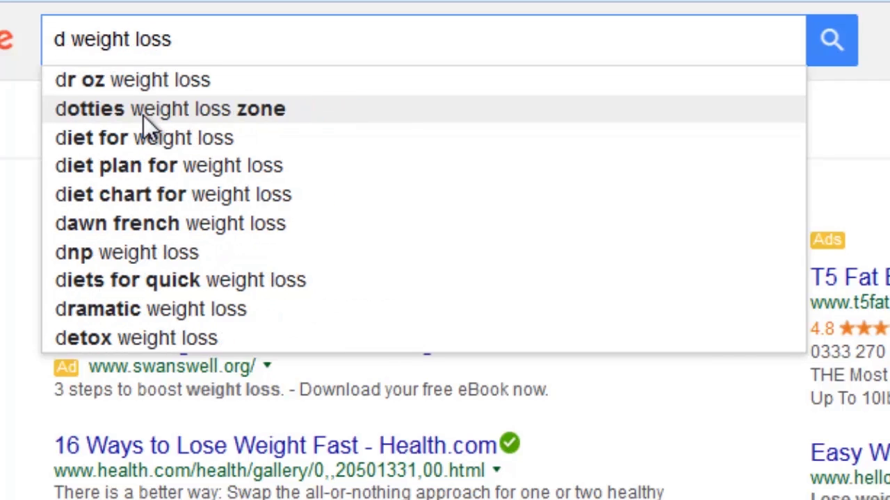
key("BackSpace")
type("e")
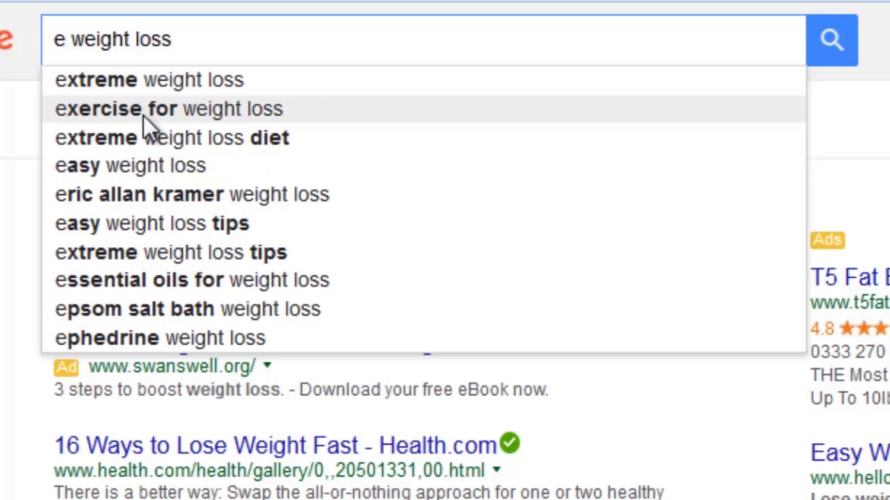
key("BackSpace")
key("Delete")
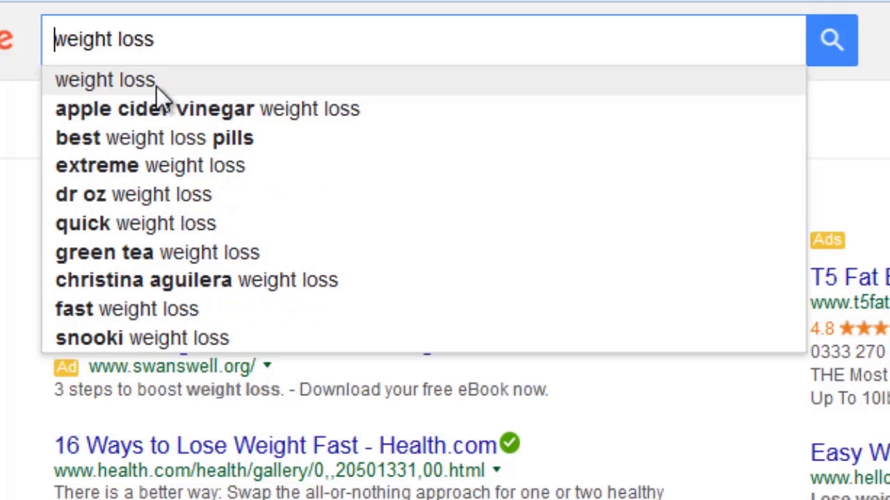
type(" a")
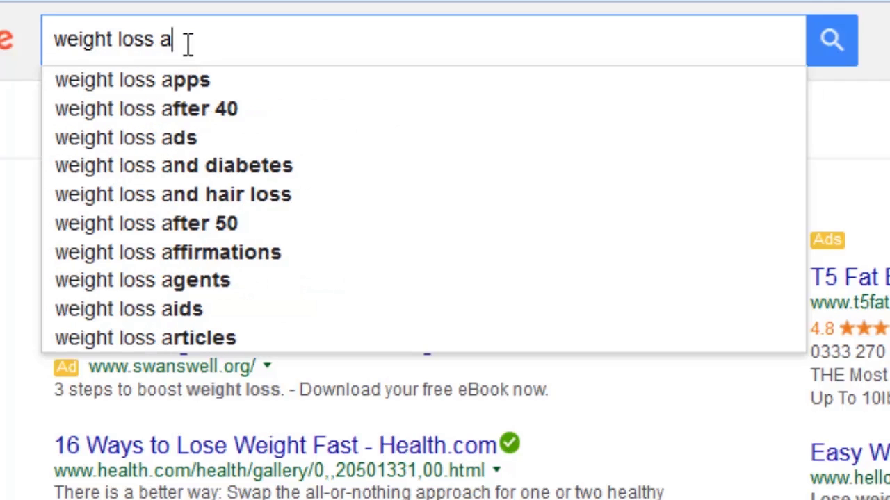
key("BackSpace")
key("BackSpace")
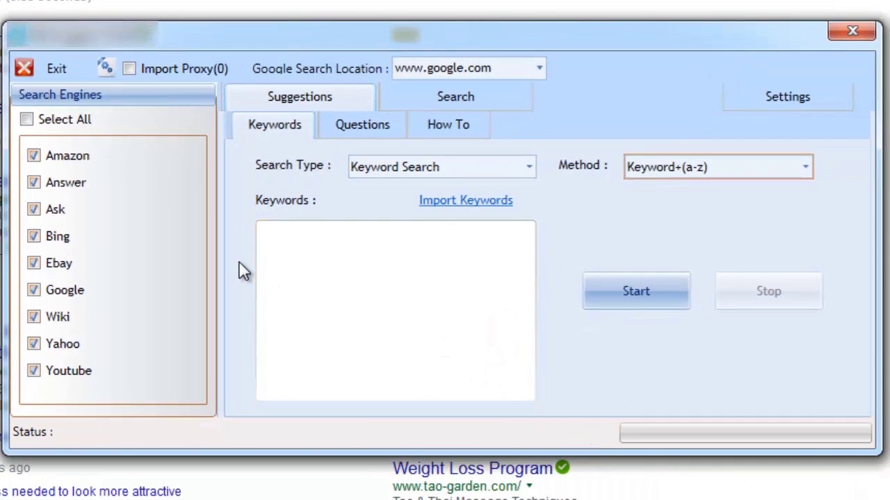
Start scraping 'weight loss' with only Bing, Google and Yahoo selected.
left_click(26, 120)
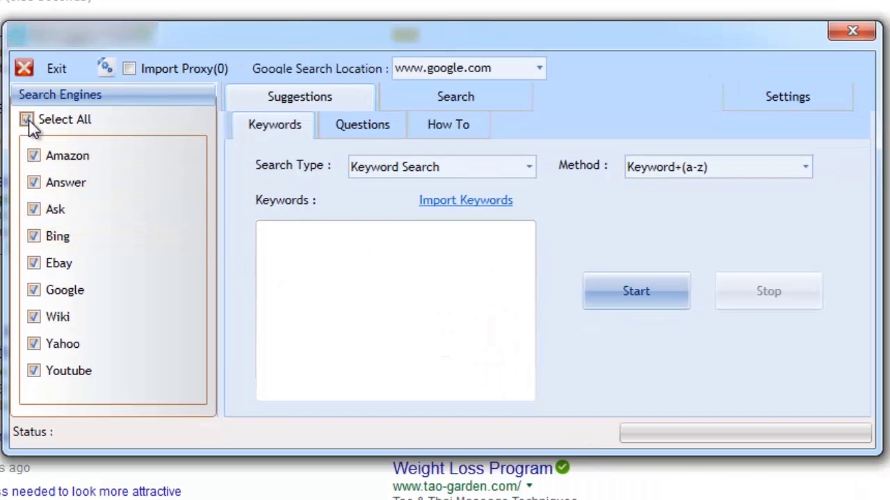
left_click(34, 235)
left_click(34, 290)
left_click(33, 344)
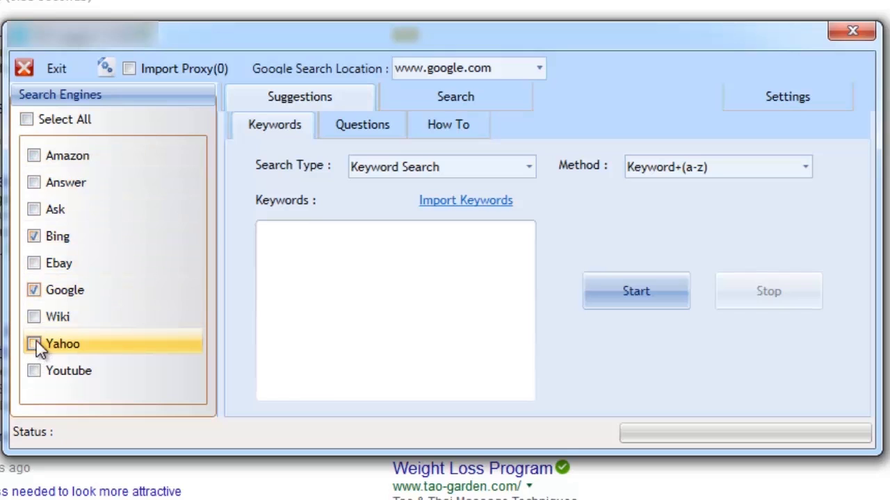
left_click(320, 278)
type("weight loss")
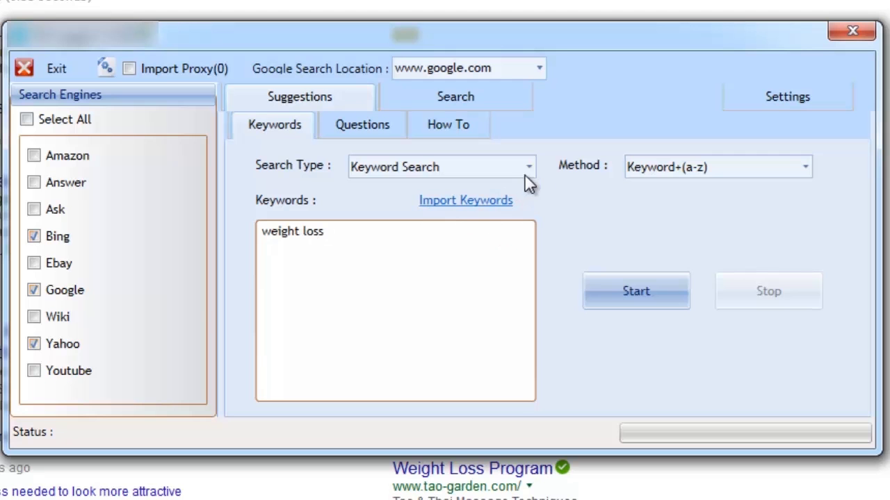
left_click(646, 294)
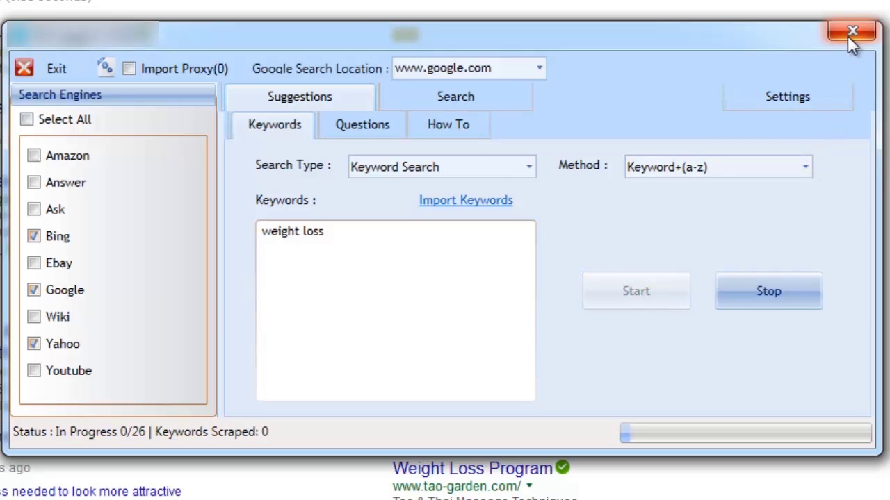
Minimize HQ Suggest to the tray and restore it with the tray icon's Show option.
left_click(852, 31)
left_click(652, 276)
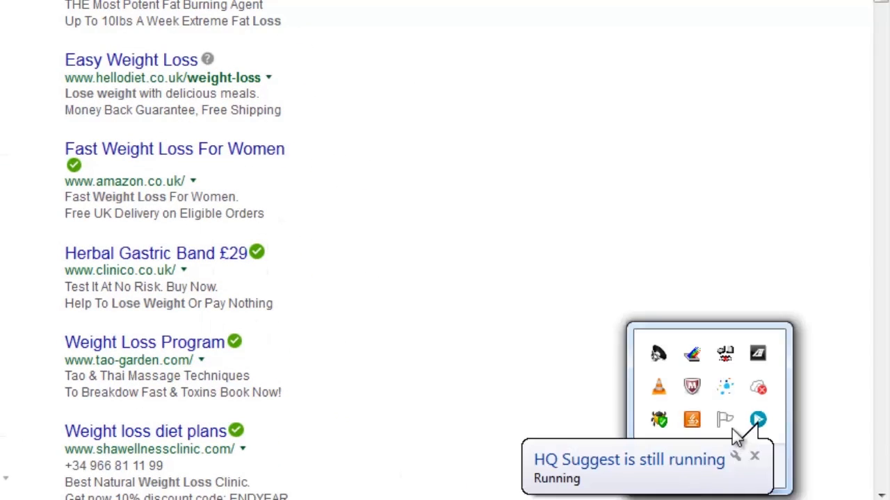
right_click(758, 422)
left_click(730, 383)
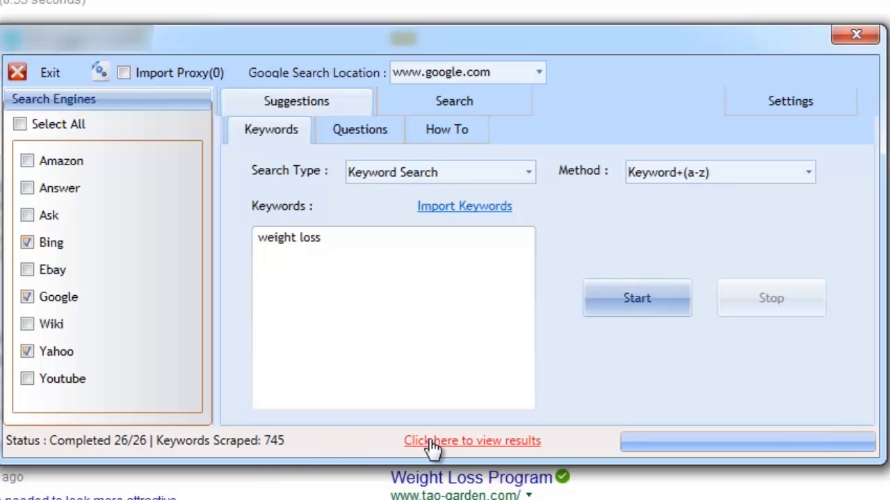
Open 'weight loss_12_31_58.txt' in Notepad++ and browse its keyword phrases.
left_click(436, 448)
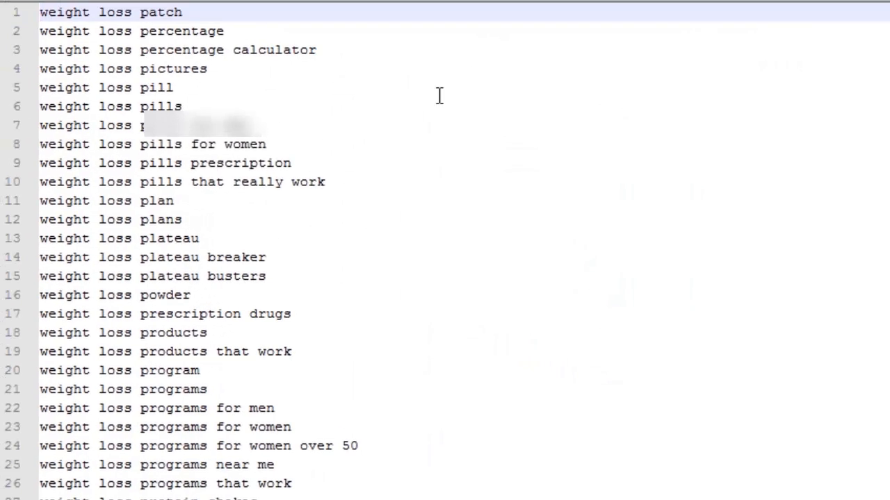
left_click(225, 106)
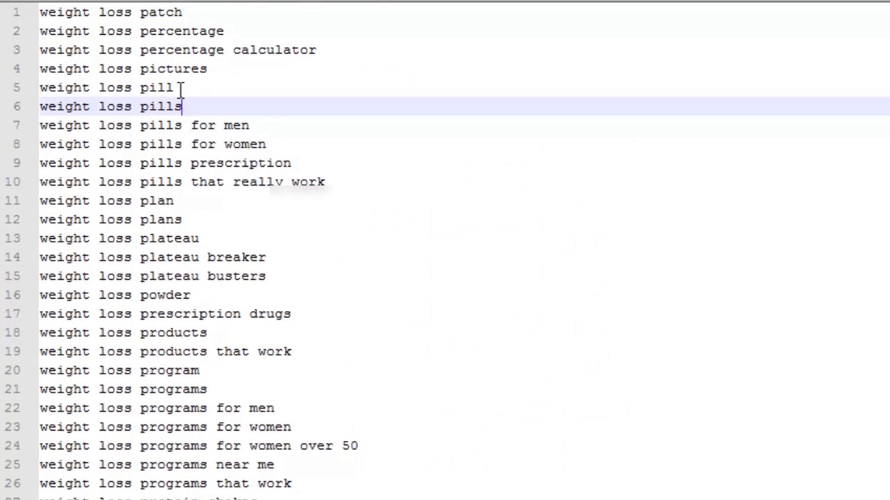
scroll(180, 88, "down", 6)
scroll(357, 143, "down", 5)
scroll(272, 162, "down", 6)
scroll(215, 143, "down", 6)
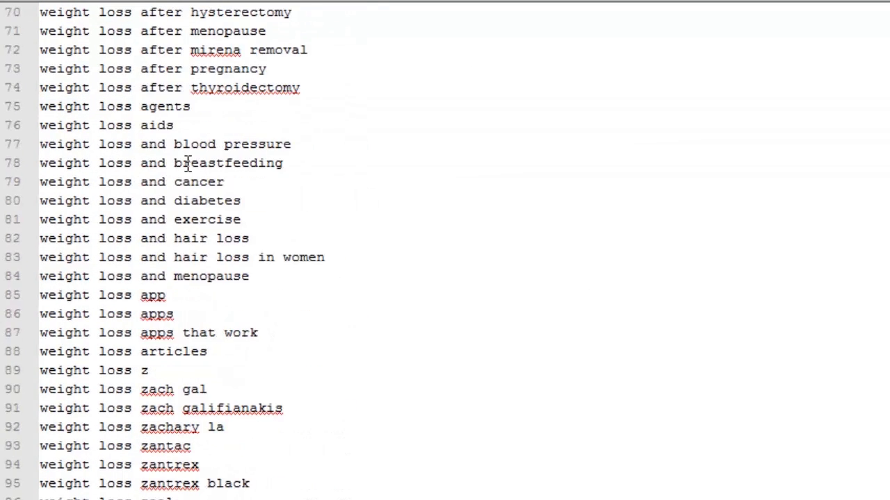
scroll(187, 163, "down", 6)
scroll(187, 162, "down", 6)
scroll(186, 163, "down", 7)
scroll(186, 163, "down", 6)
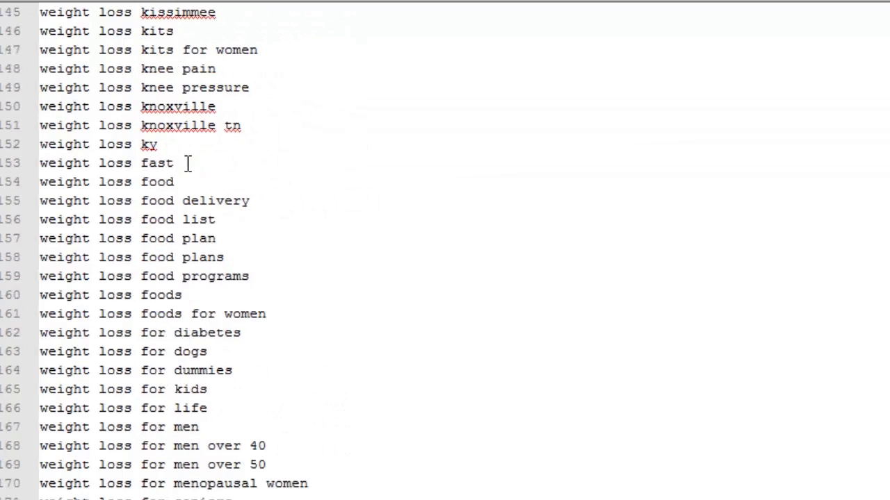
scroll(186, 163, "down", 7)
scroll(186, 163, "down", 6)
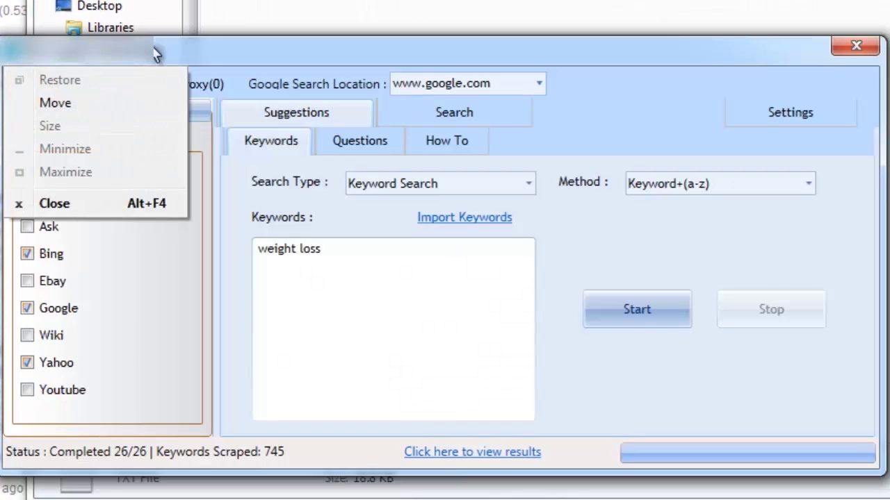
Keep the Keyword+(a-z) method, cancel Import Keywords, and switch to the Questions tab.
left_click(153, 44)
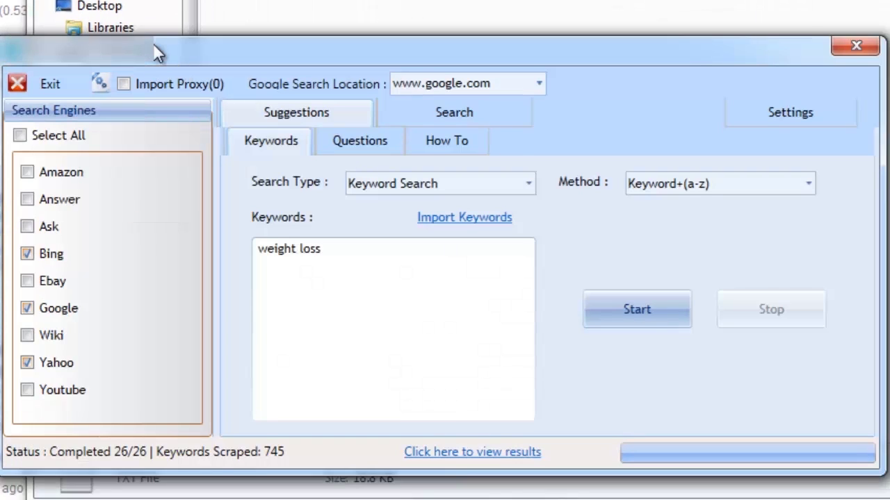
left_click(806, 184)
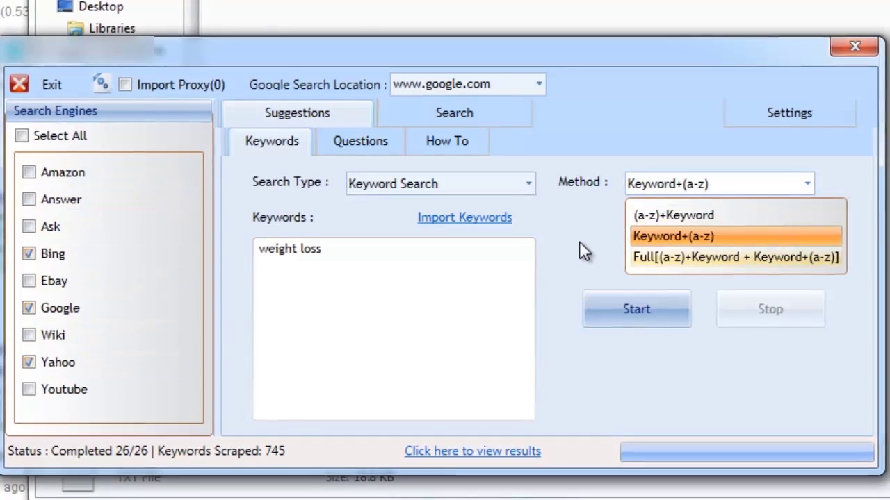
left_click(579, 243)
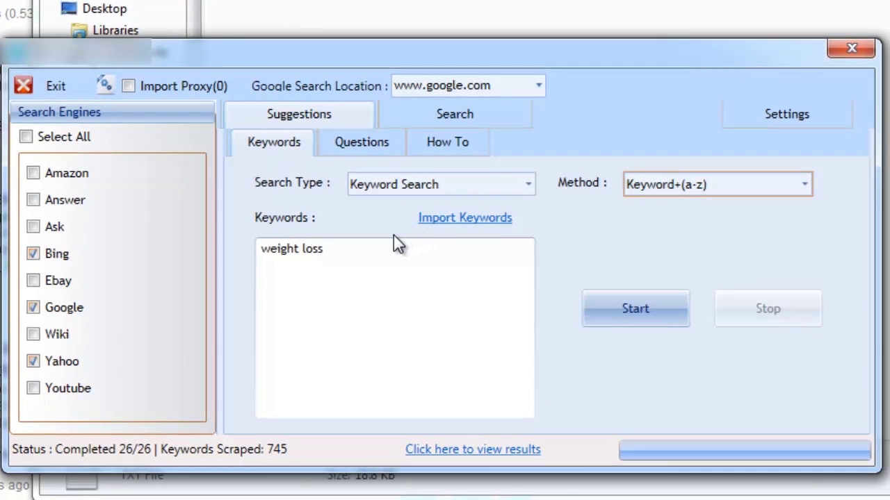
left_click(421, 218)
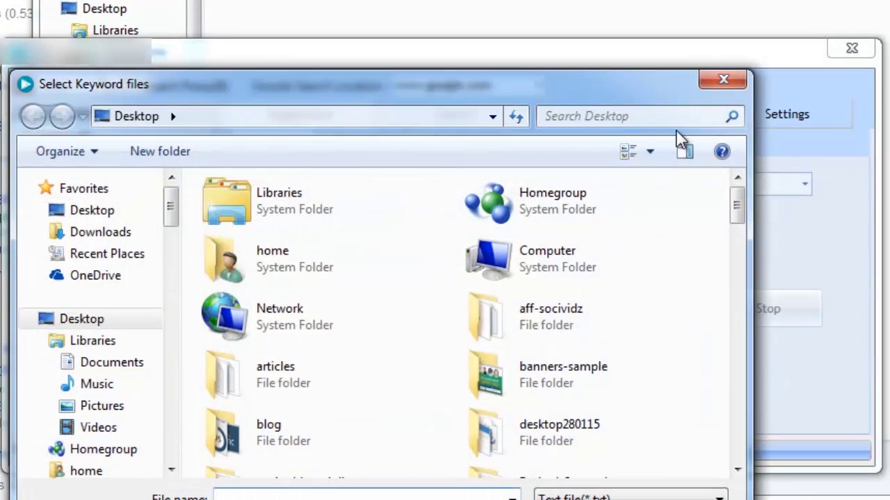
left_click(716, 82)
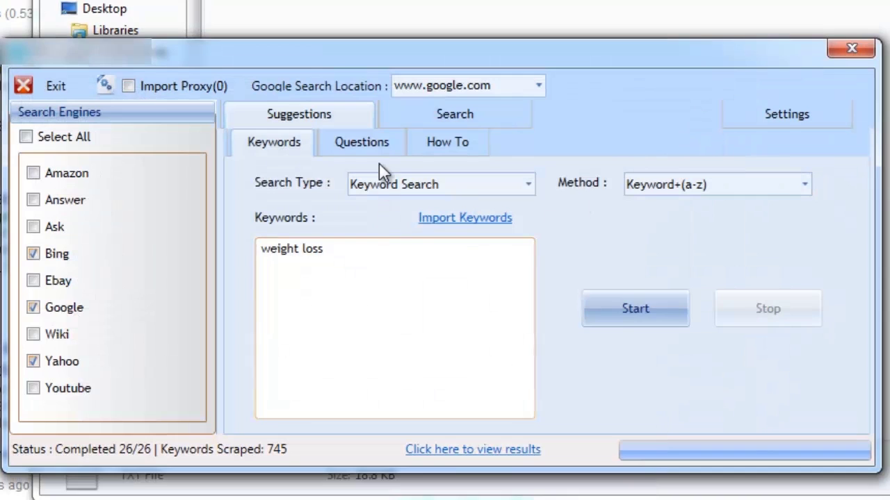
left_click(378, 143)
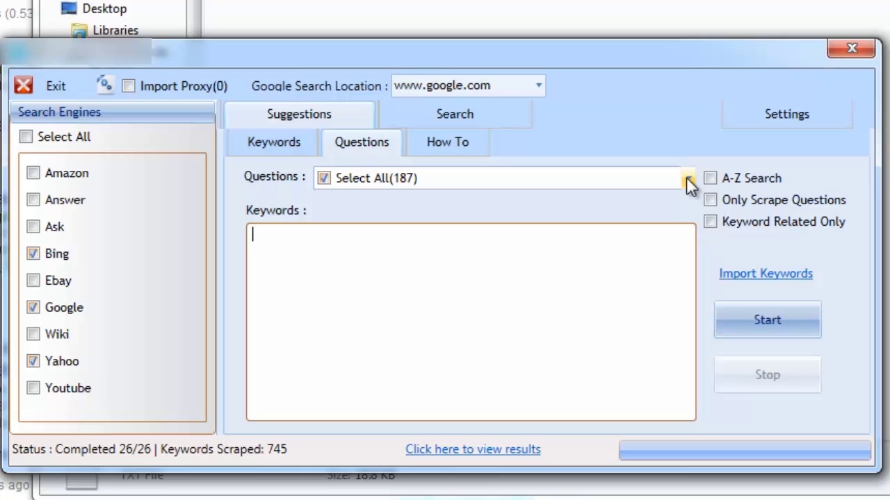
type("we")
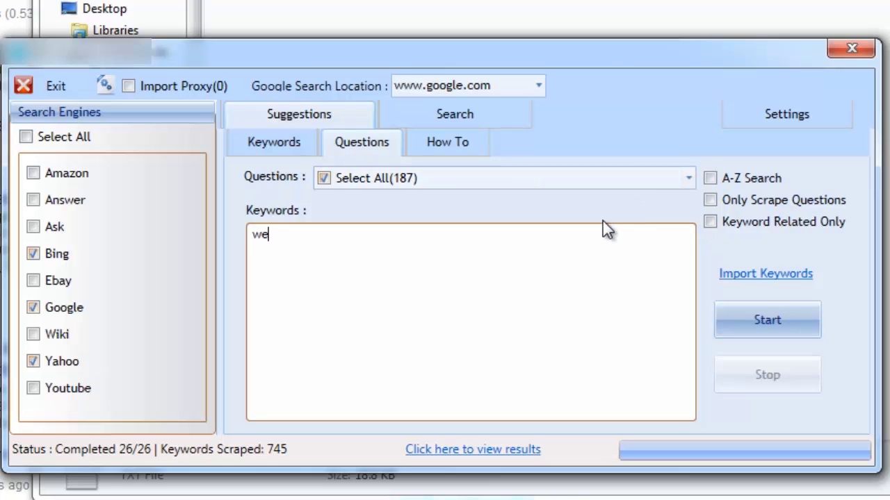
type("ight loss")
Clear all question patterns and select only the What and Why should patterns.
left_click(687, 179)
left_click(329, 210)
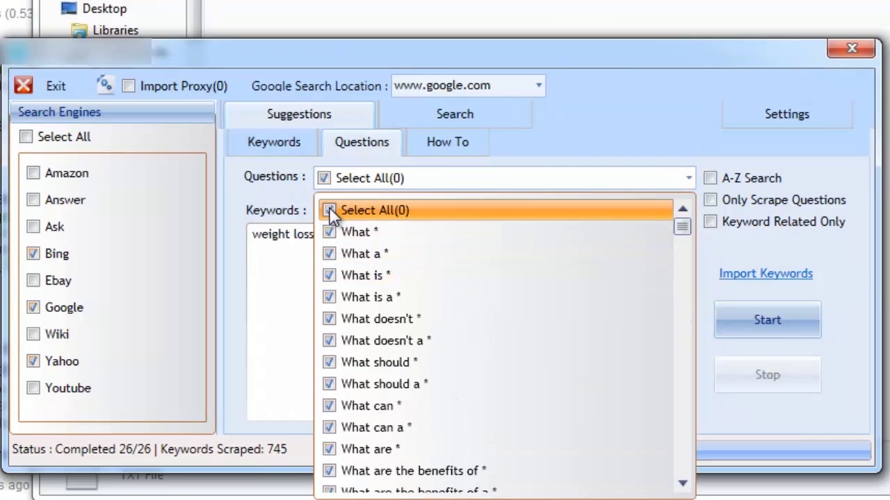
left_click(329, 232)
left_click(331, 384)
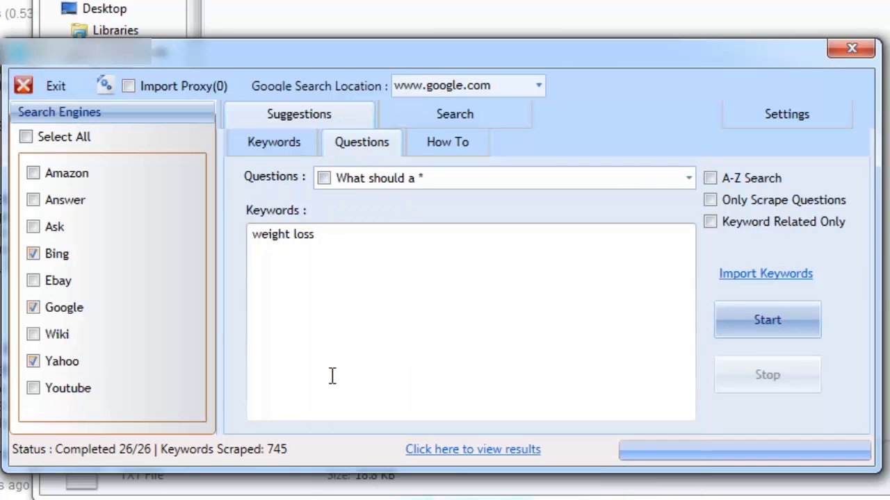
left_click(687, 178)
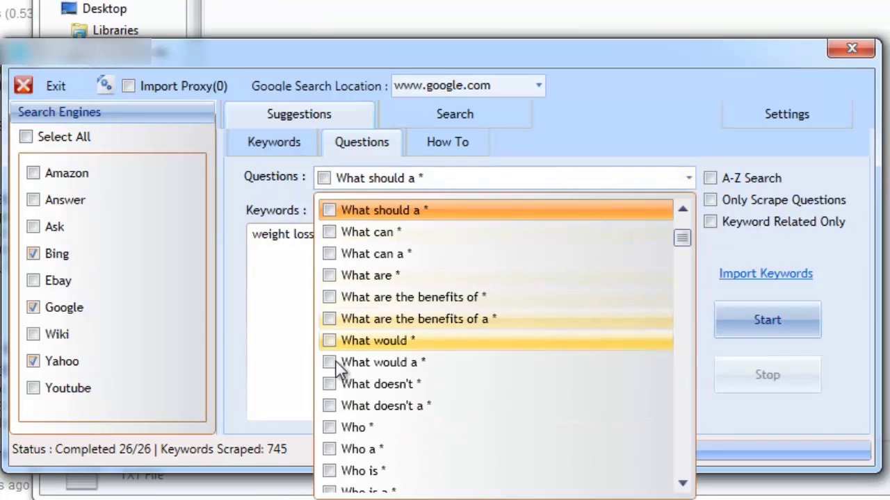
scroll(330, 364, "down", 5)
scroll(330, 364, "down", 5)
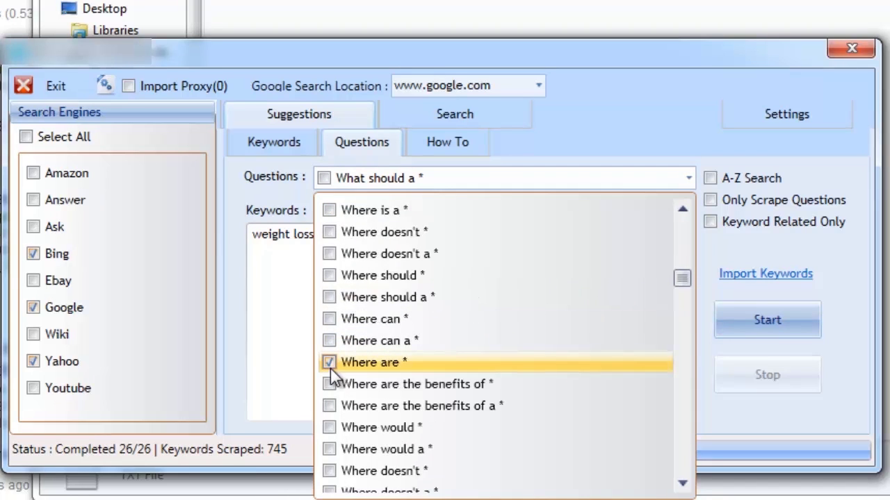
scroll(330, 364, "down", 5)
scroll(330, 371, "down", 5)
left_click(329, 363)
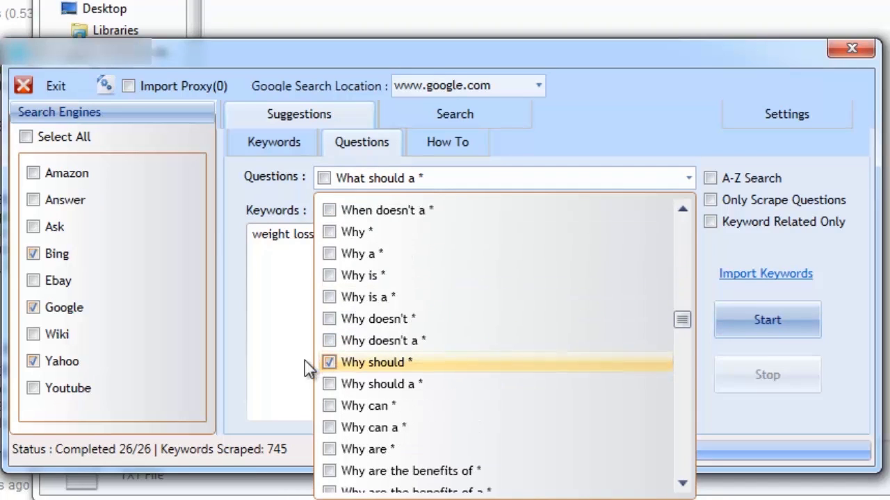
left_click(304, 367)
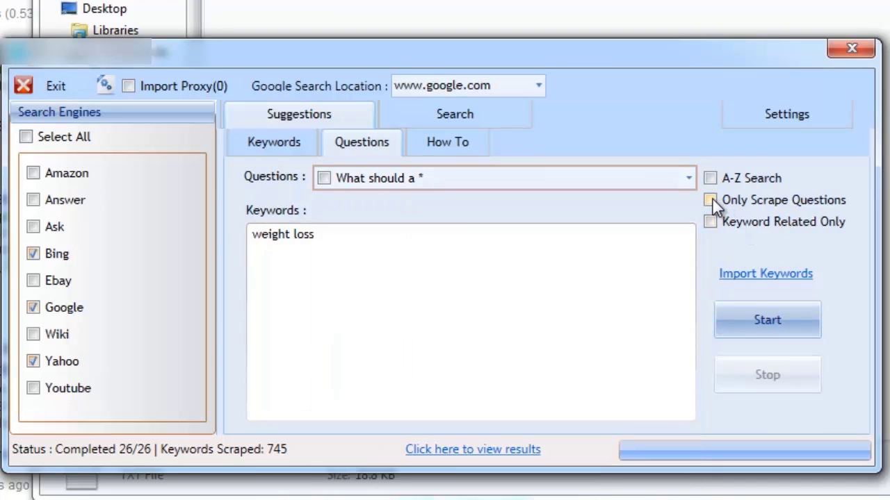
Enable Only Scrape Questions and Keyword Related Only, run the scrape, and open the results.
left_click(711, 200)
left_click(710, 223)
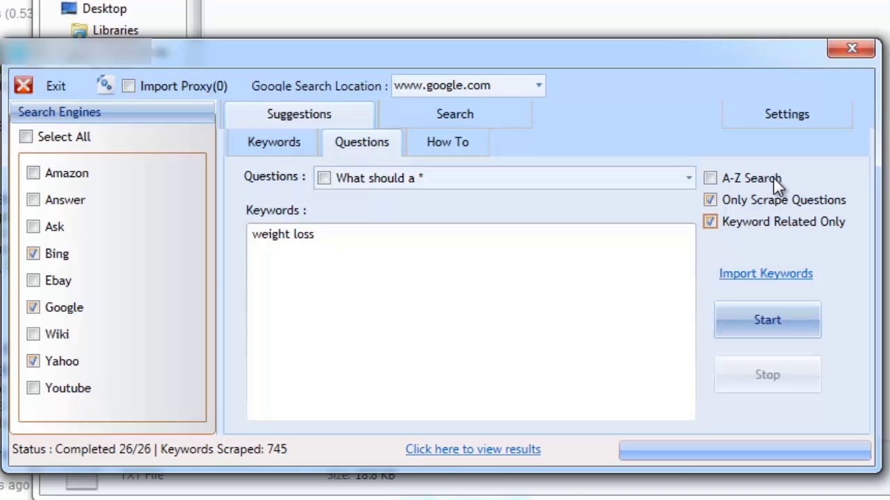
left_click(724, 327)
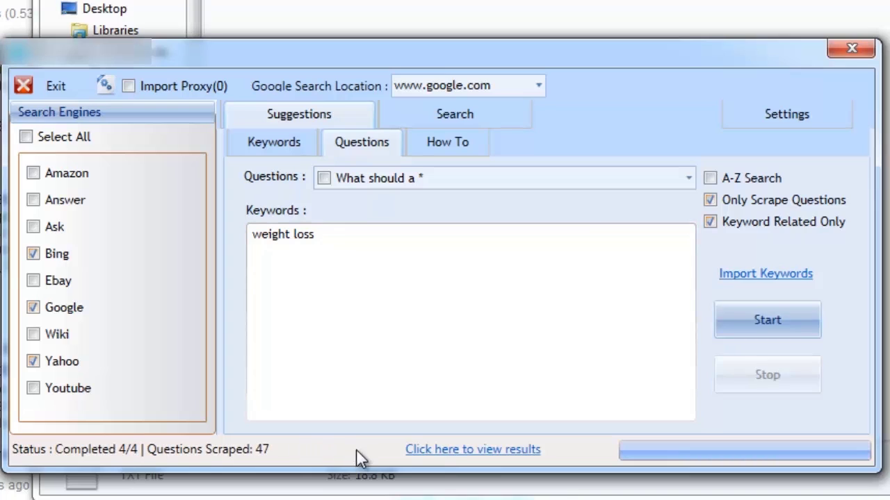
left_click(445, 450)
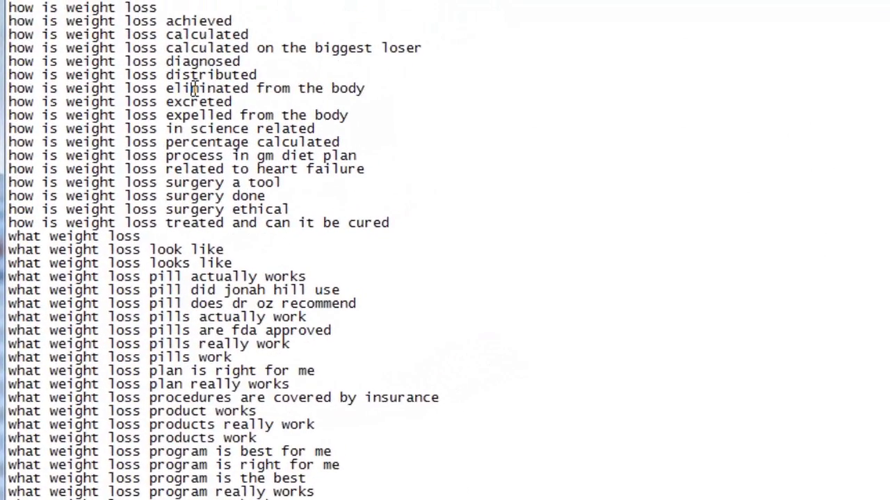
scroll(195, 88, "down", 4)
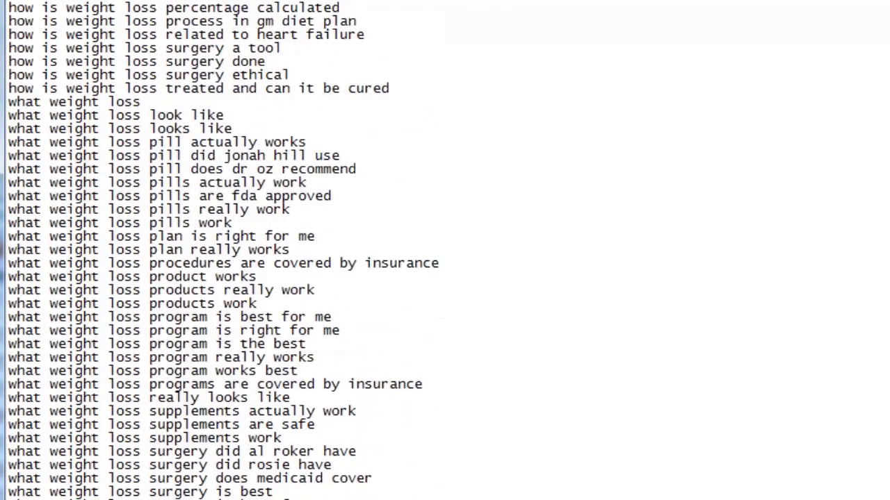
scroll(192, 88, "up", 3)
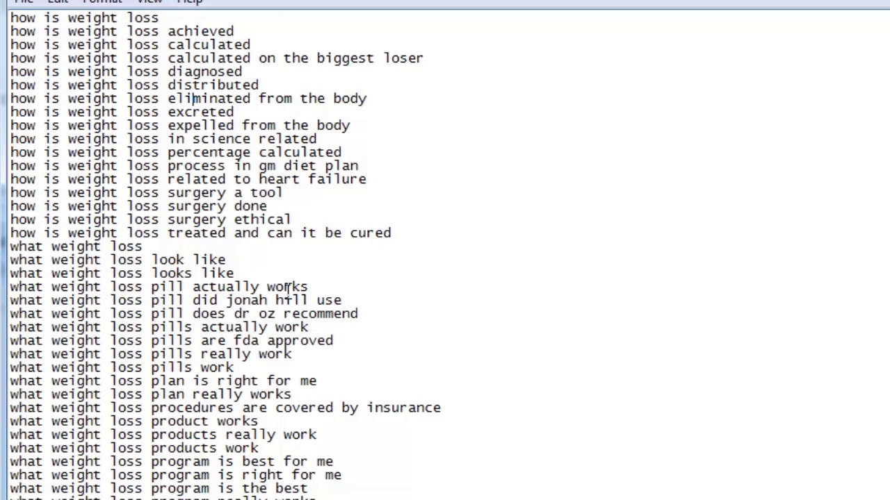
scroll(346, 425, "down", 1)
scroll(347, 461, "down", 5)
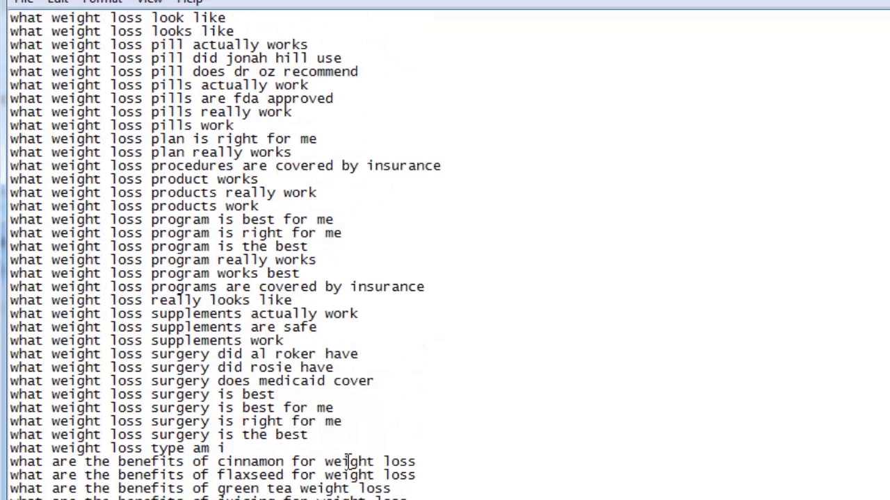
scroll(371, 489, "down", 2)
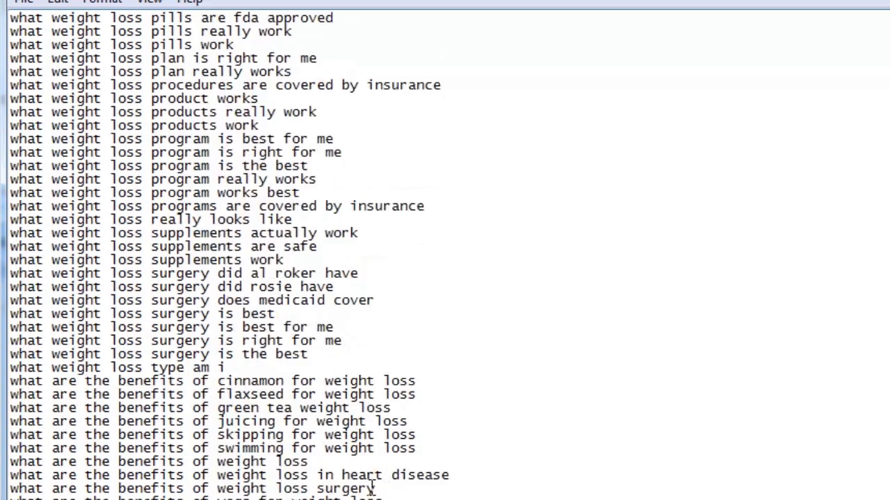
scroll(367, 488, "down", 4)
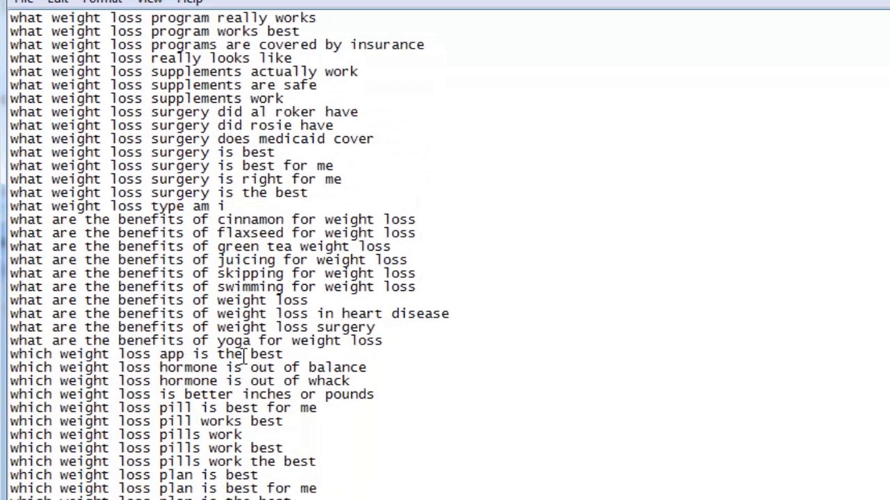
scroll(291, 361, "down", 6)
scroll(294, 368, "down", 1)
scroll(292, 375, "down", 5)
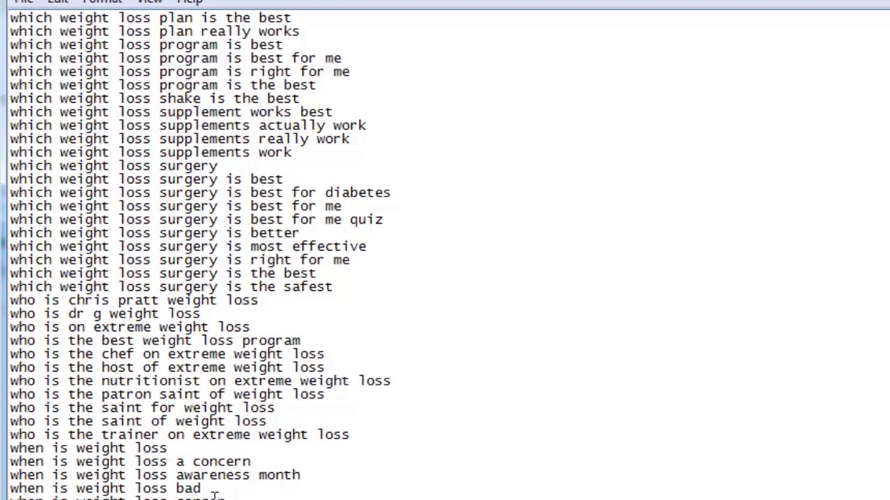
scroll(214, 495, "down", 2)
scroll(222, 490, "down", 2)
scroll(304, 482, "down", 1)
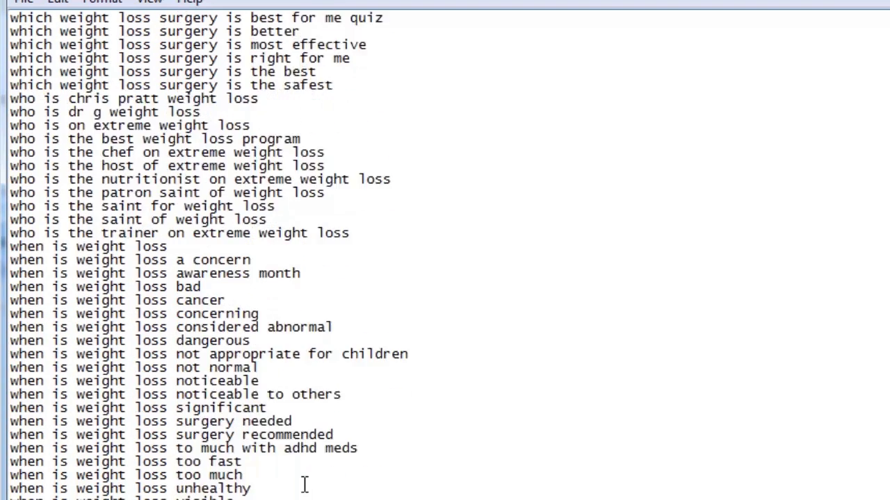
scroll(375, 459, "down", 2)
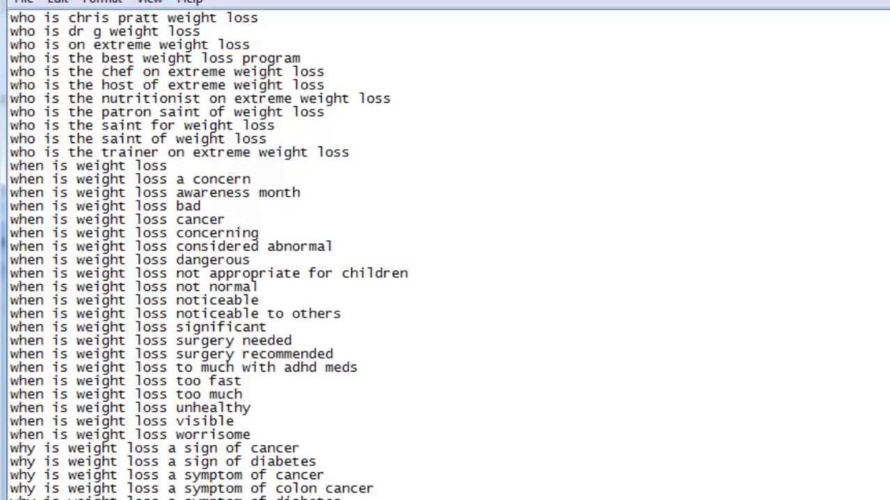
scroll(870, 118, "down", 2)
scroll(870, 118, "down", 1)
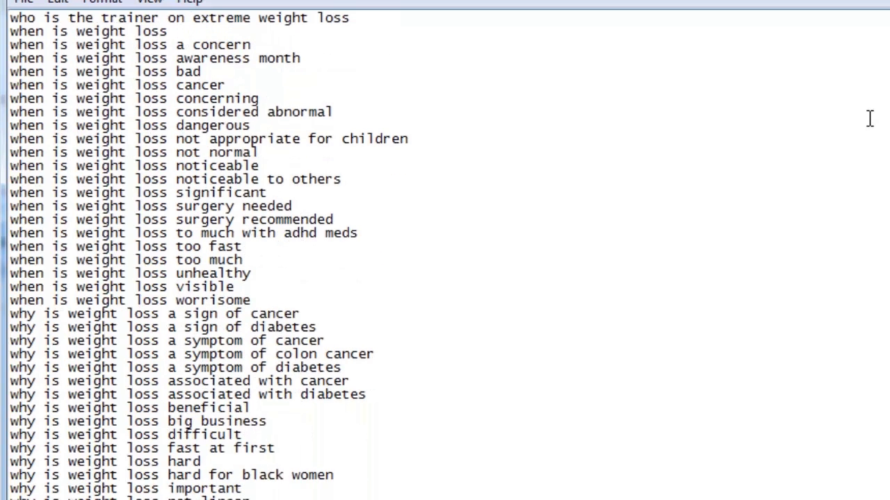
scroll(869, 118, "up", 3)
scroll(869, 118, "up", 2)
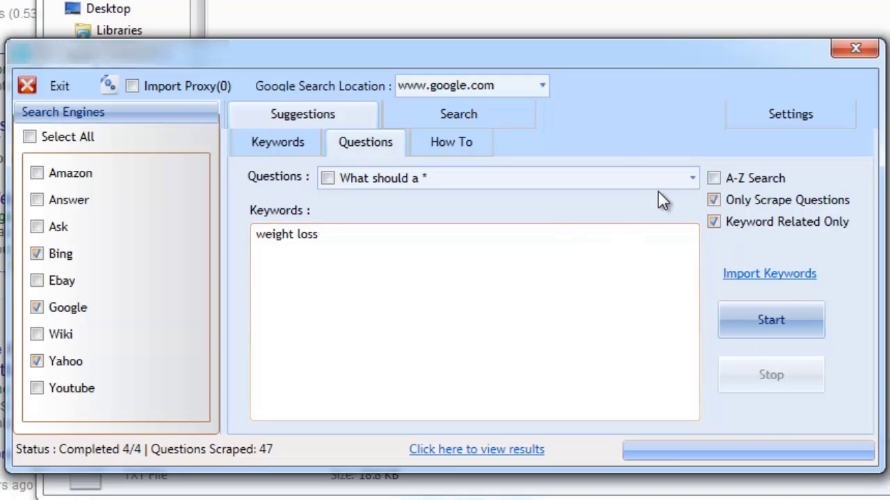
Review the question pattern list, then delete 'weight loss' from the Keywords box.
left_click(691, 178)
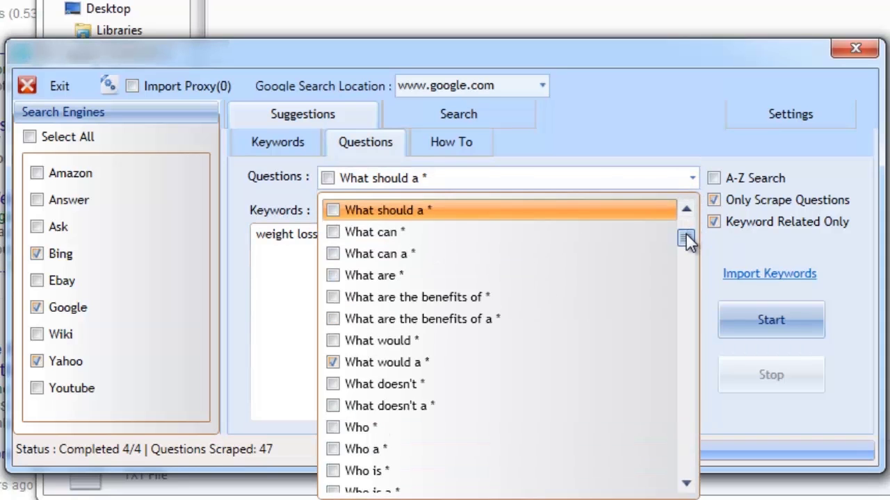
left_click_drag(686, 239, 686, 417)
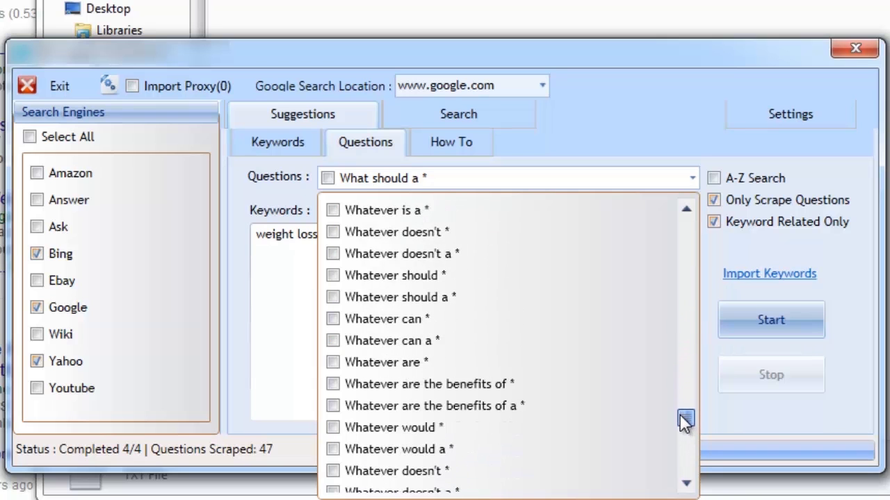
left_click(299, 343)
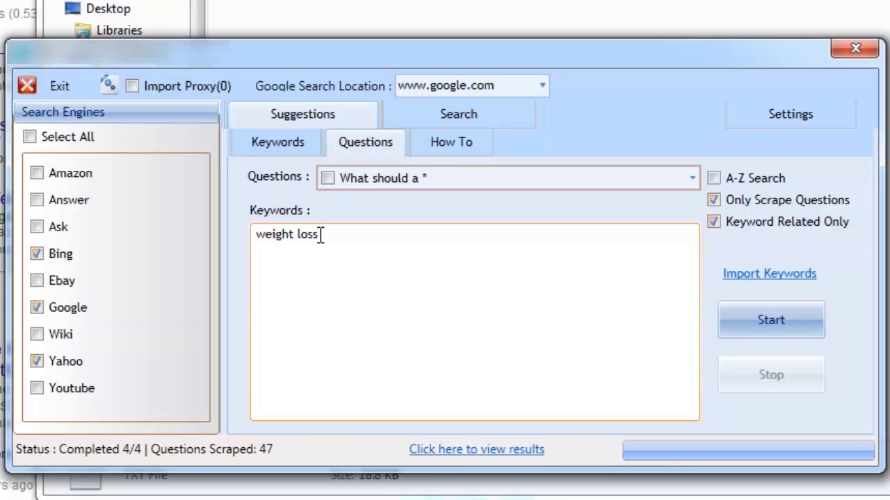
left_click_drag(320, 235, 249, 243)
key("Delete")
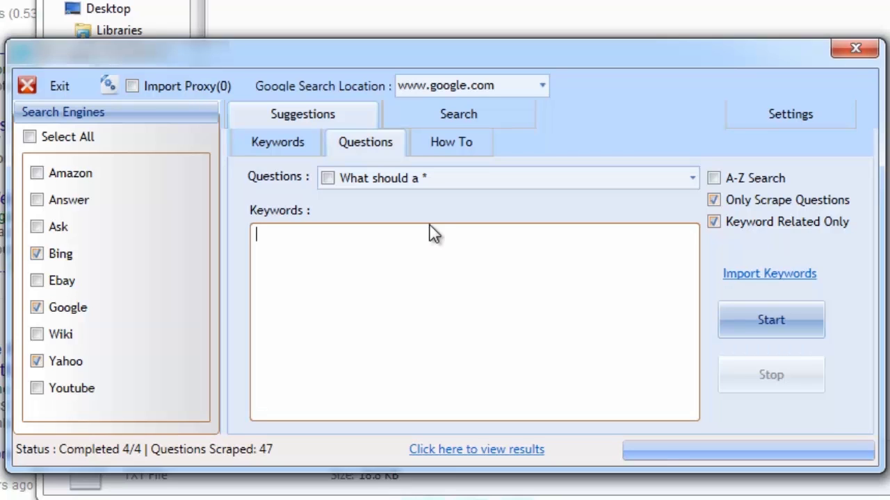
Switch to the How To tab and deselect every How To pattern.
left_click(458, 141)
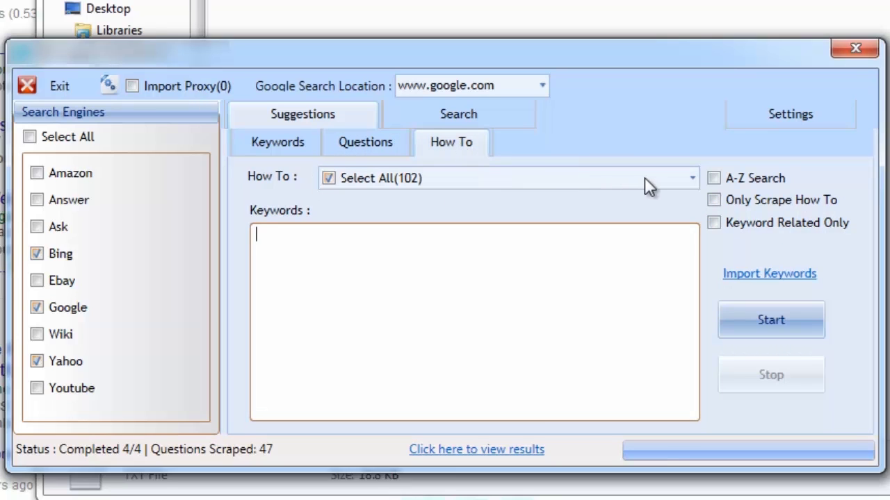
left_click(691, 178)
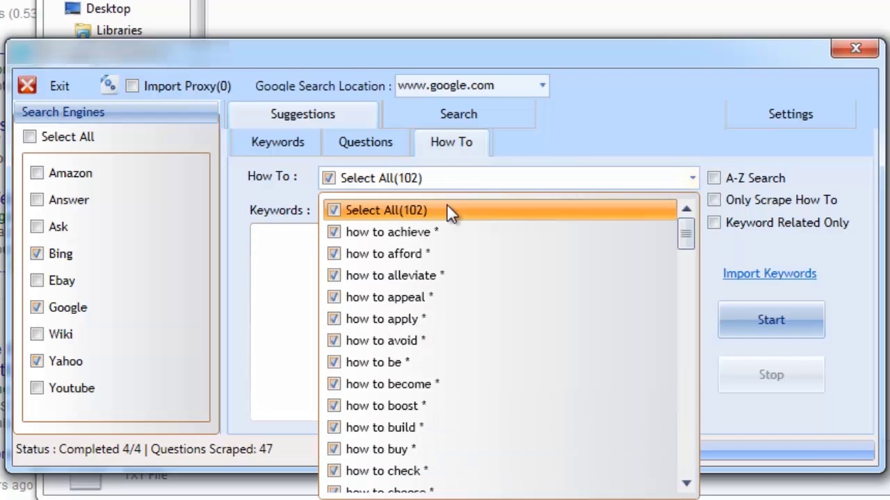
left_click(336, 211)
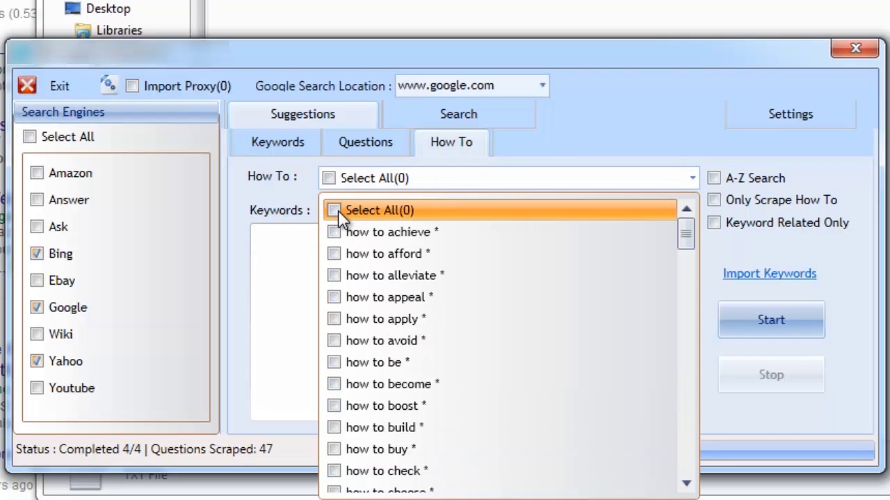
left_click(301, 260)
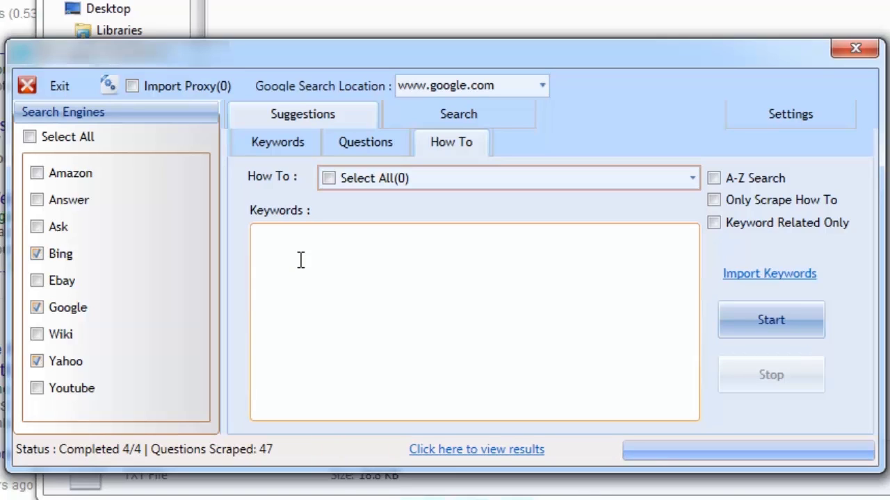
left_click(320, 261)
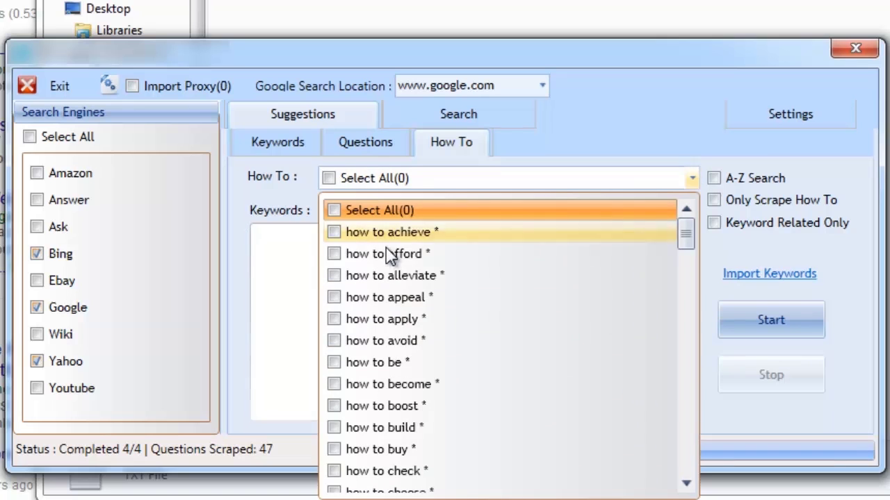
Tick the 'how to afford', 'how to become' and 'how to check' patterns.
left_click(334, 253)
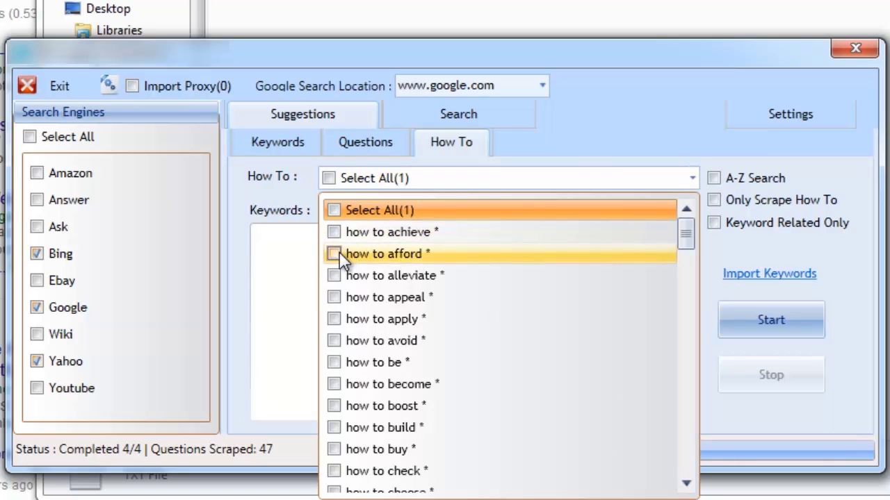
left_click(335, 384)
left_click(334, 471)
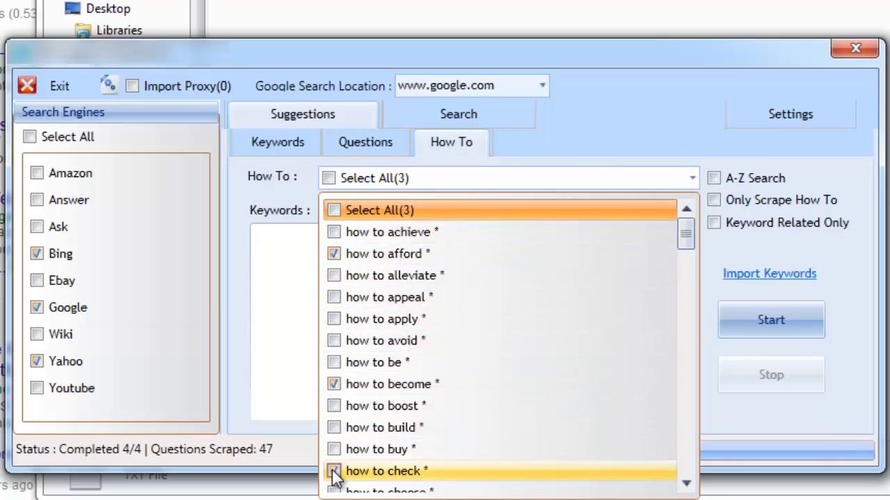
scroll(334, 473, "down", 5)
Include the 'how to enhance' pattern and keep 'weight loss' as the keyword.
left_click(334, 450)
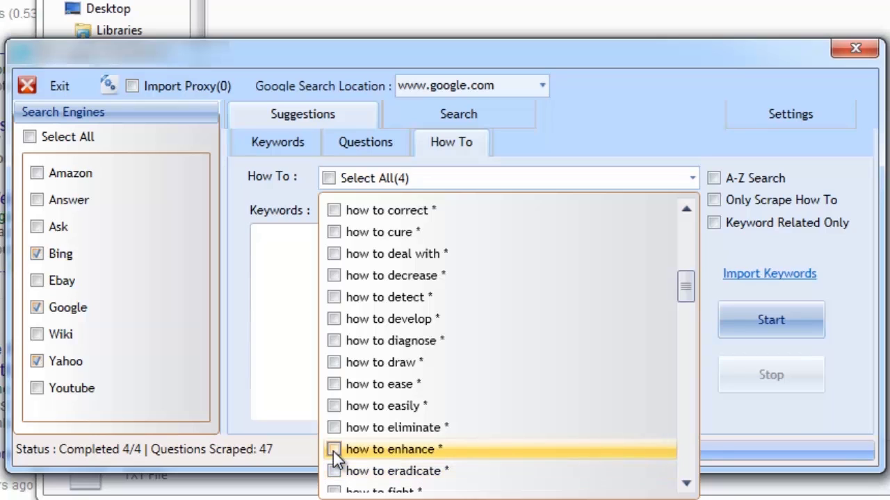
left_click(306, 407)
type("weig")
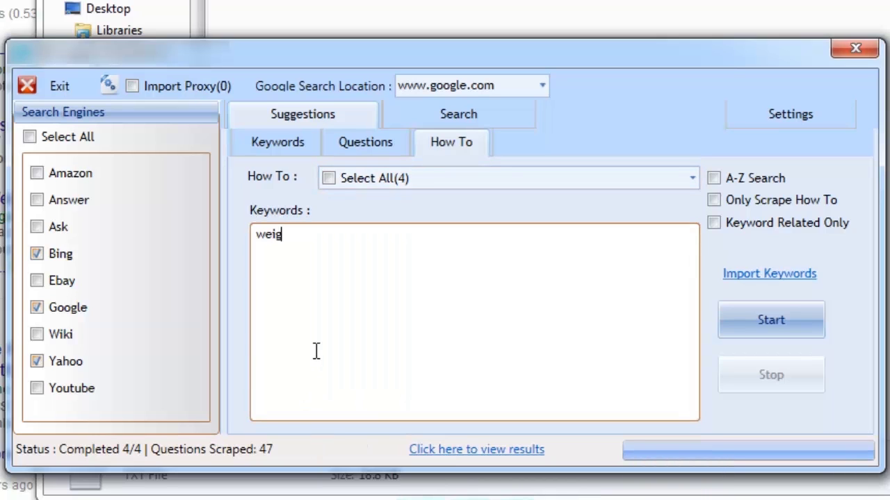
type("ht loss")
left_click(803, 275)
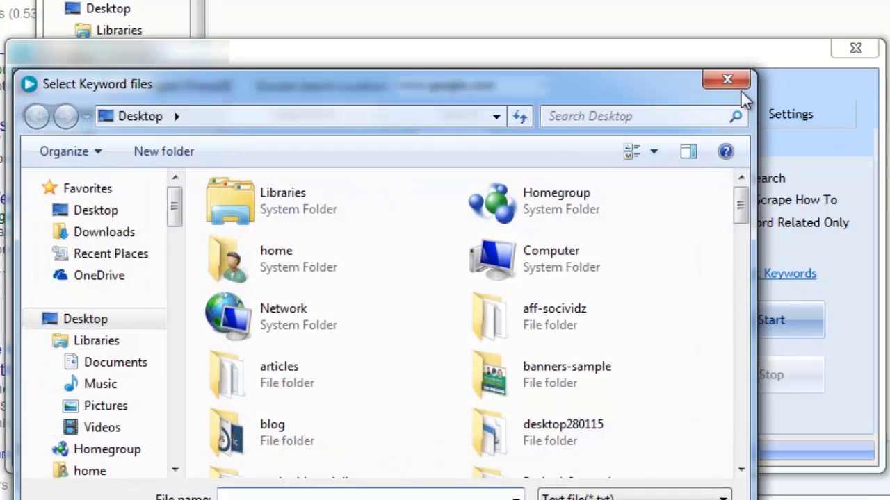
left_click(735, 83)
left_click_drag(258, 234, 317, 234)
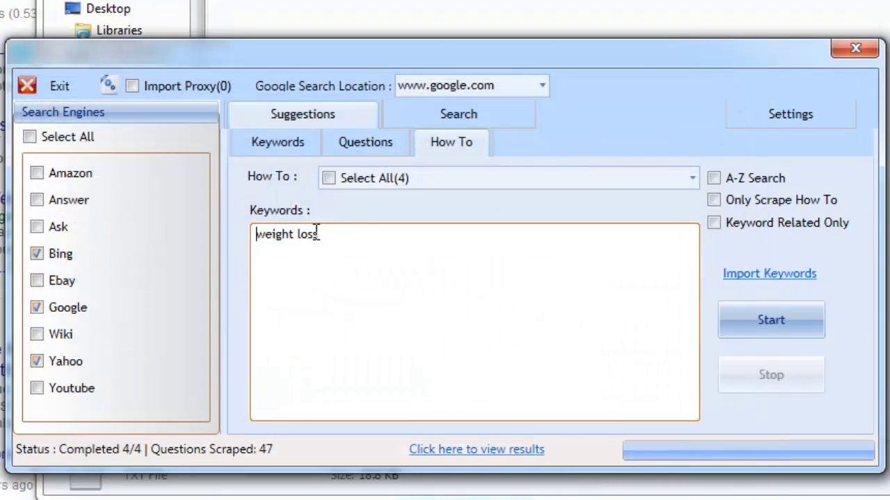
left_click(380, 246)
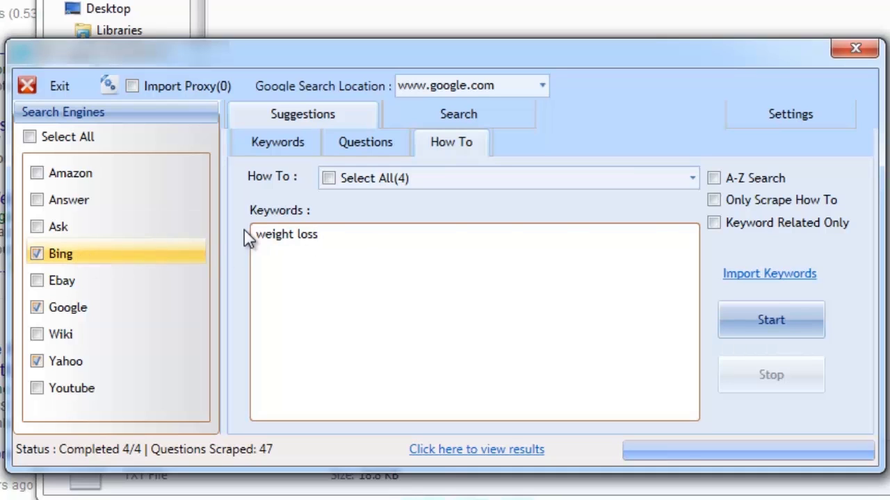
Enable A-Z Search and how-to-only scraping, then start scraping 'weight loss'.
left_click(713, 182)
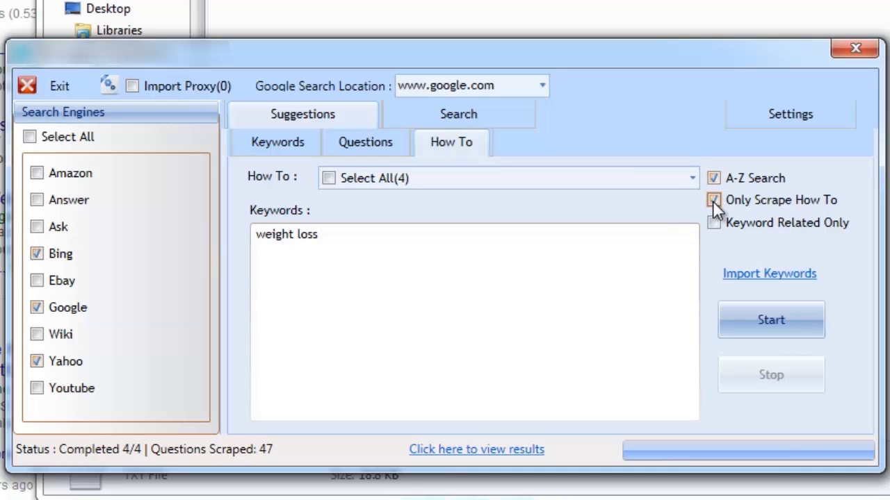
left_click(713, 200)
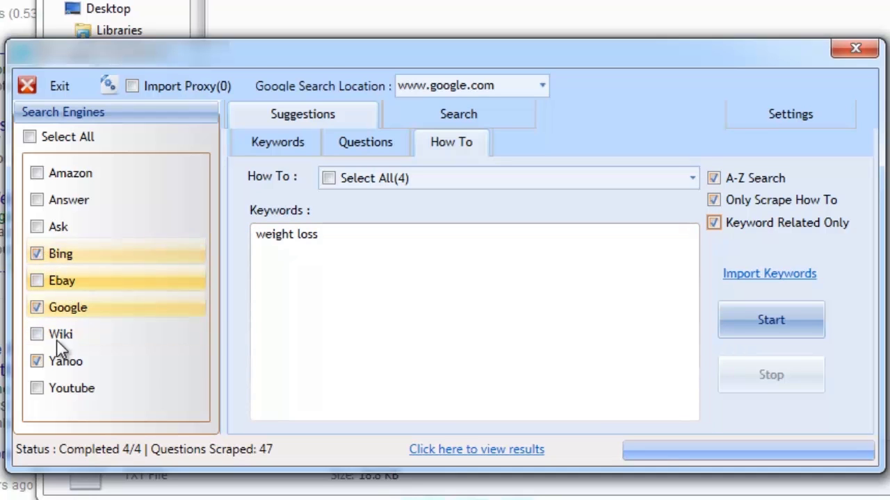
left_click(780, 328)
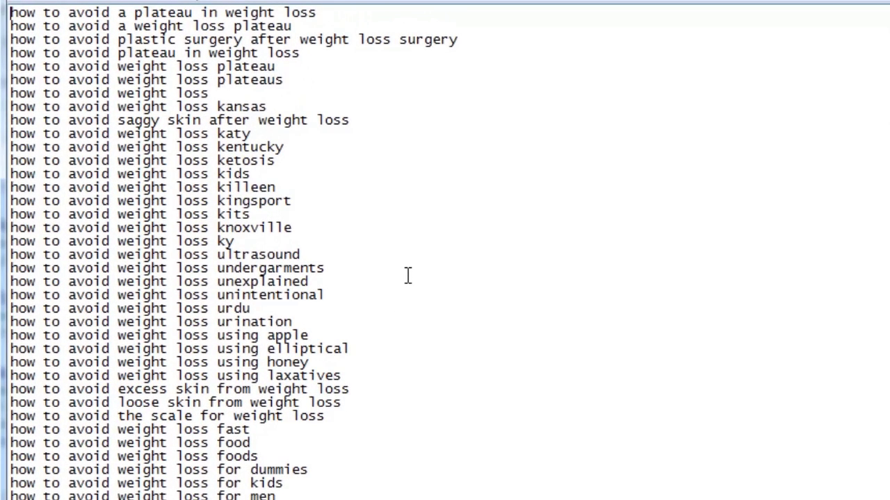
scroll(408, 276, "down", 1)
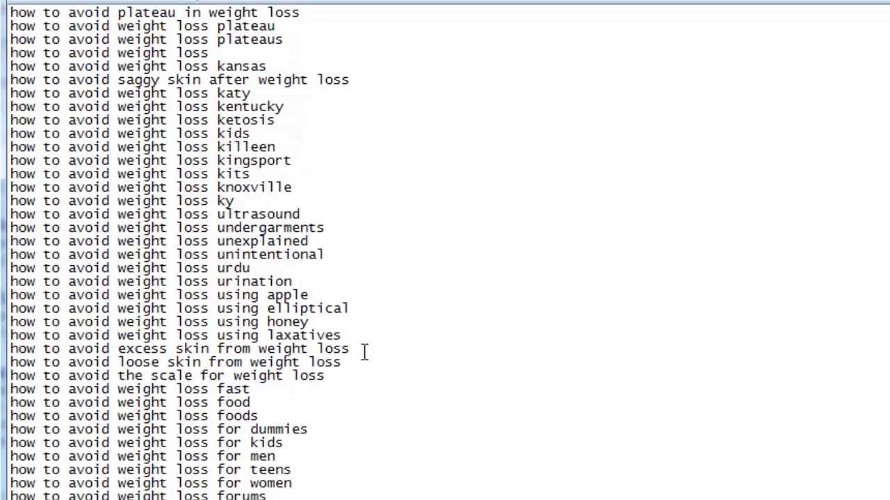
scroll(361, 362, "down", 5)
scroll(359, 377, "down", 6)
scroll(359, 377, "down", 6)
scroll(360, 379, "down", 6)
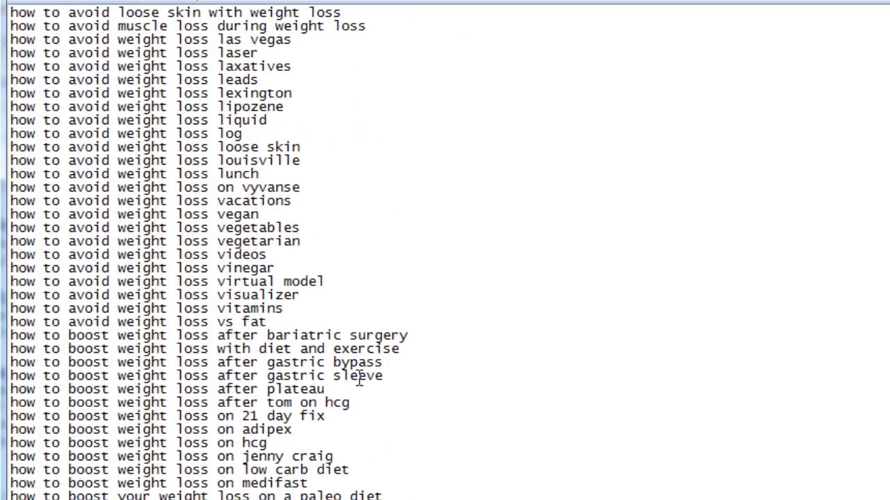
scroll(359, 379, "down", 7)
scroll(359, 379, "down", 7)
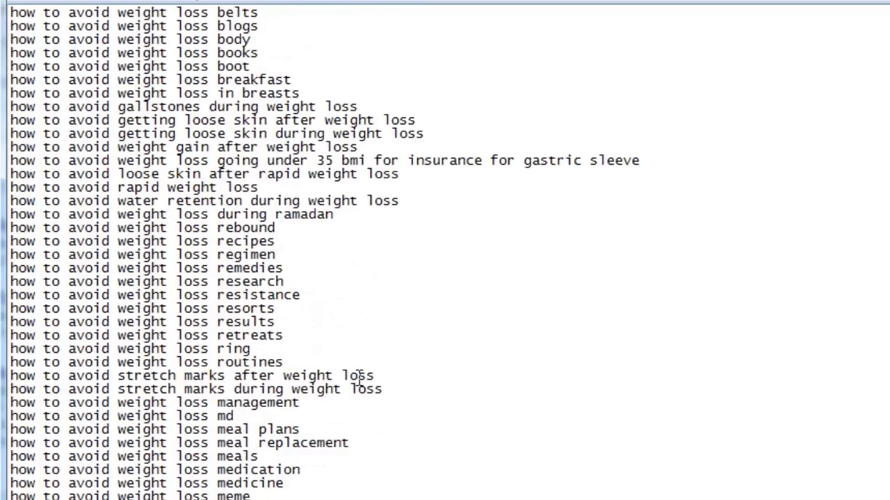
scroll(359, 379, "down", 7)
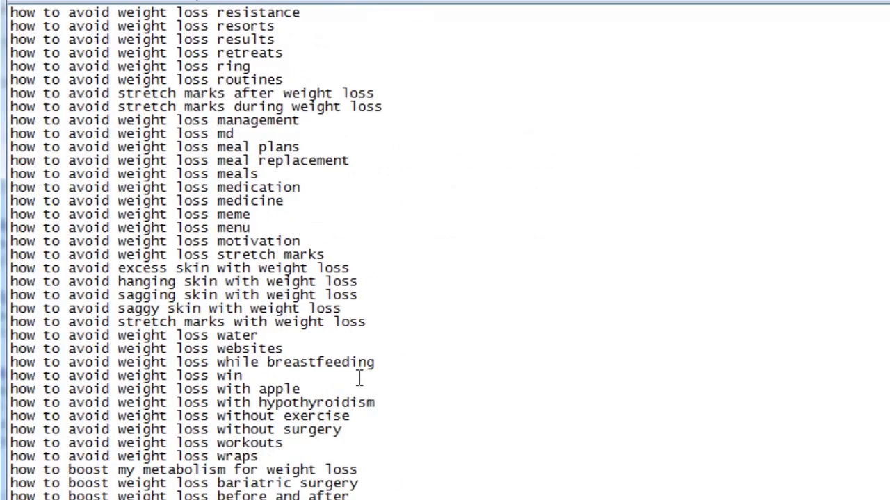
scroll(359, 378, "down", 7)
scroll(359, 378, "down", 7)
scroll(359, 379, "down", 7)
scroll(359, 379, "down", 7)
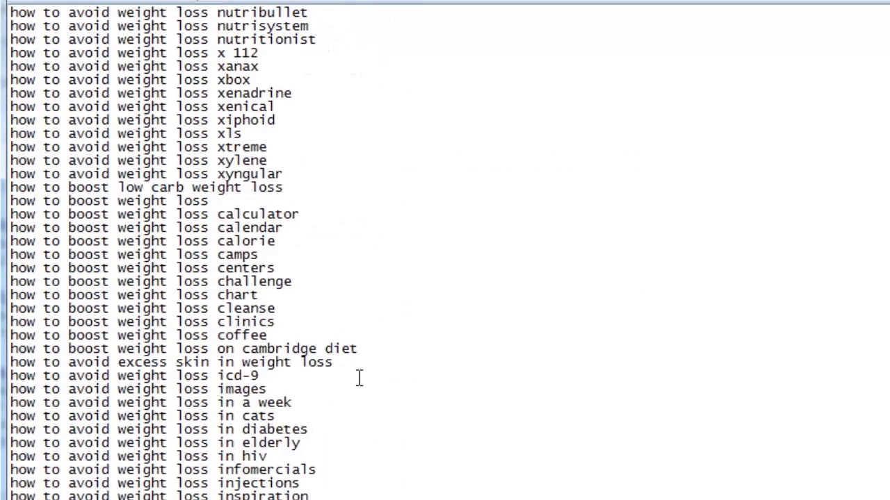
scroll(359, 378, "down", 7)
scroll(359, 377, "down", 7)
scroll(360, 377, "down", 7)
scroll(359, 377, "down", 7)
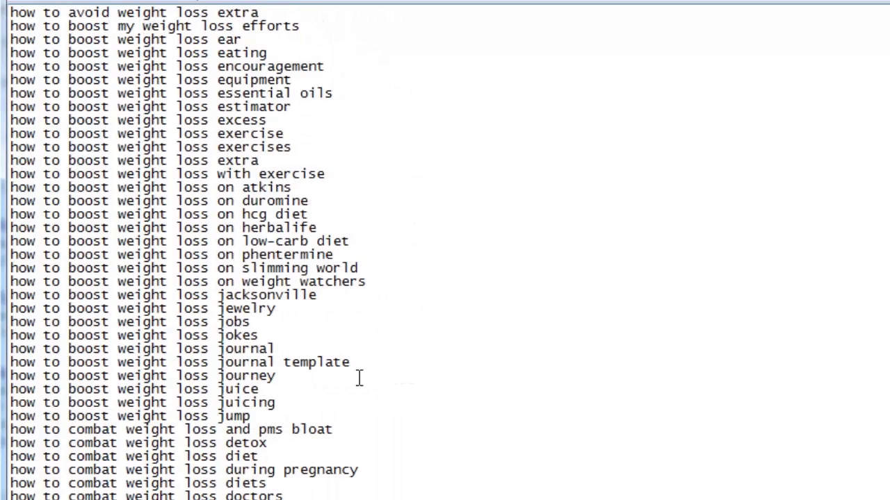
scroll(359, 377, "down", 1)
scroll(360, 377, "down", 6)
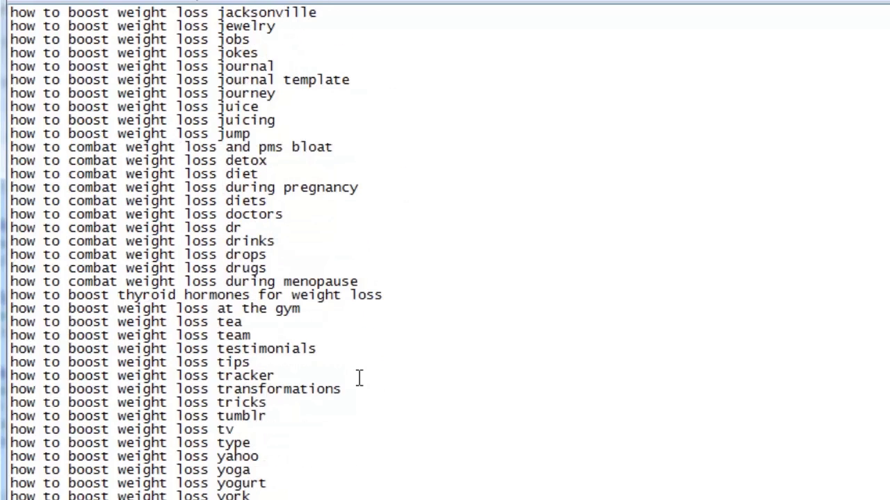
scroll(359, 378, "down", 8)
scroll(360, 377, "down", 7)
scroll(359, 377, "down", 5)
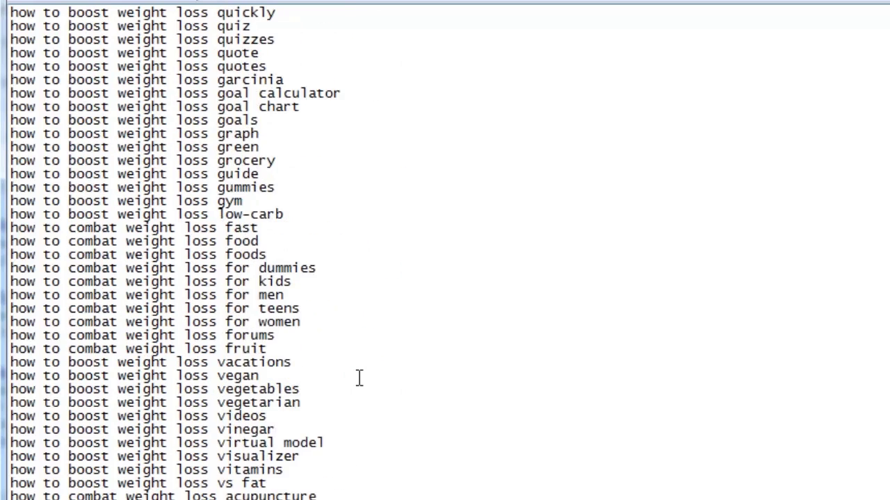
scroll(359, 378, "down", 8)
scroll(359, 378, "down", 7)
scroll(359, 377, "down", 8)
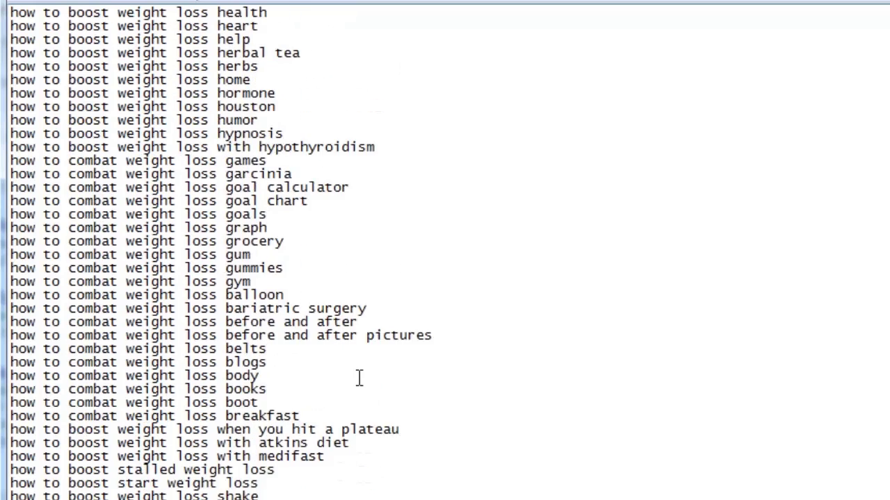
scroll(359, 377, "down", 8)
scroll(359, 377, "down", 8)
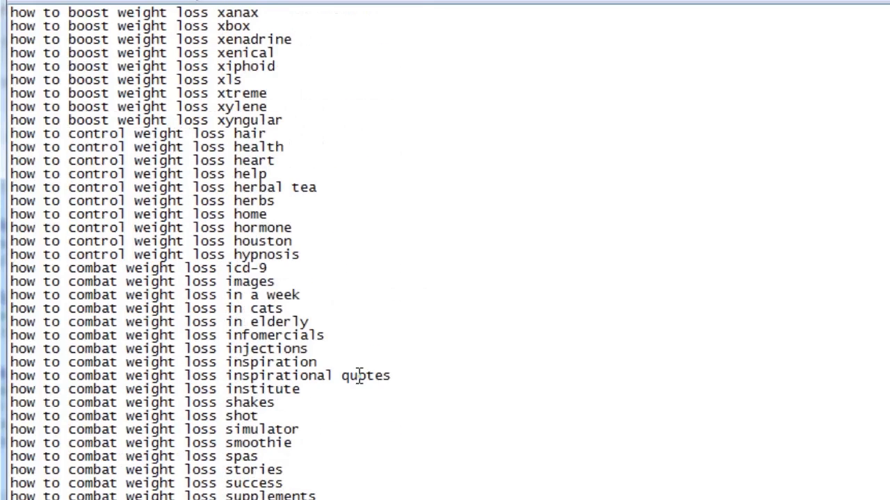
scroll(360, 378, "down", 8)
scroll(359, 376, "down", 8)
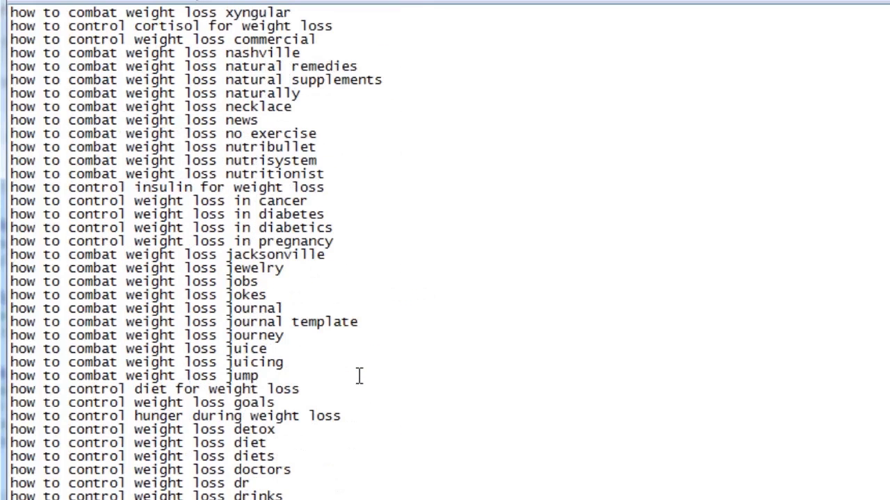
scroll(360, 376, "down", 1)
scroll(360, 376, "down", 8)
scroll(359, 376, "down", 6)
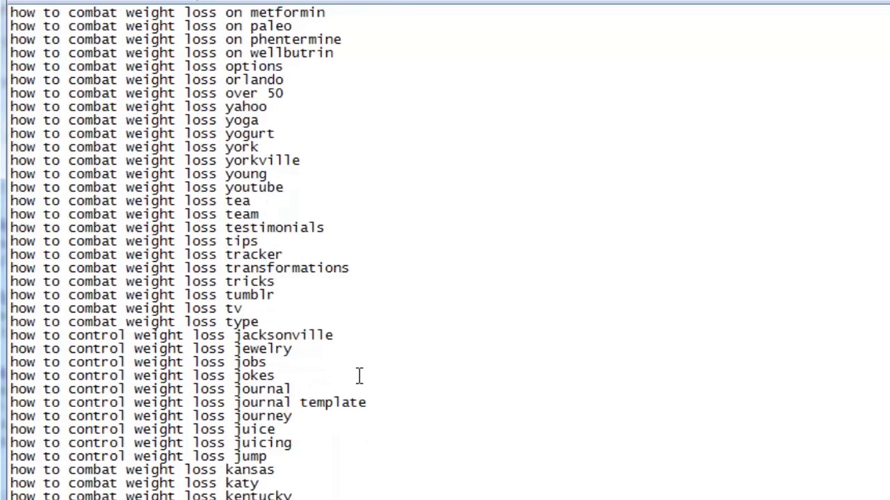
scroll(359, 376, "down", 8)
scroll(359, 376, "down", 7)
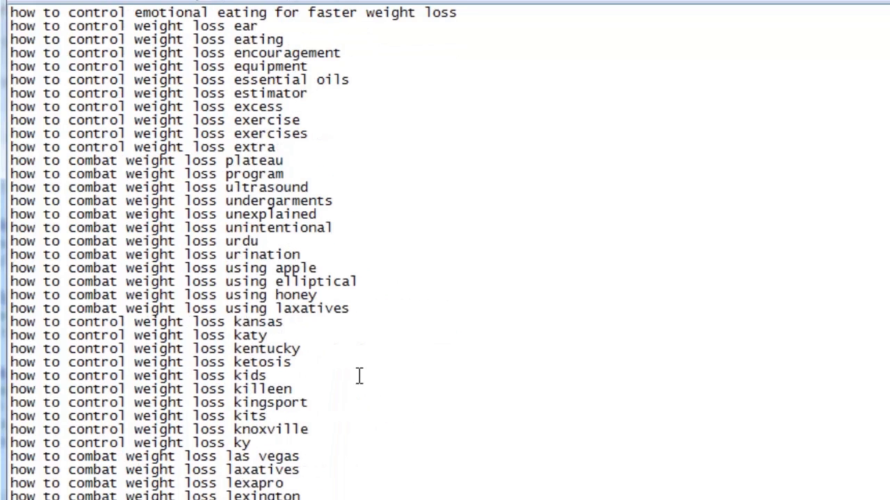
scroll(359, 376, "down", 8)
scroll(359, 376, "down", 7)
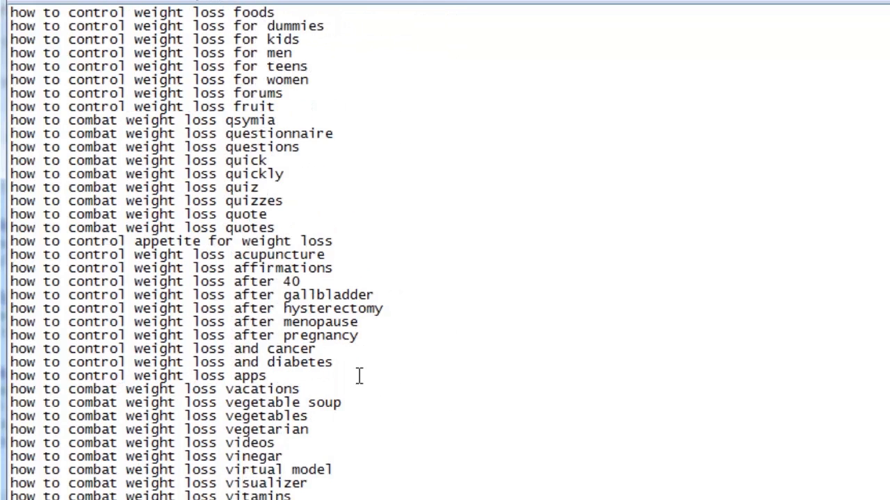
scroll(360, 376, "down", 7)
scroll(359, 376, "down", 6)
scroll(360, 376, "down", 1)
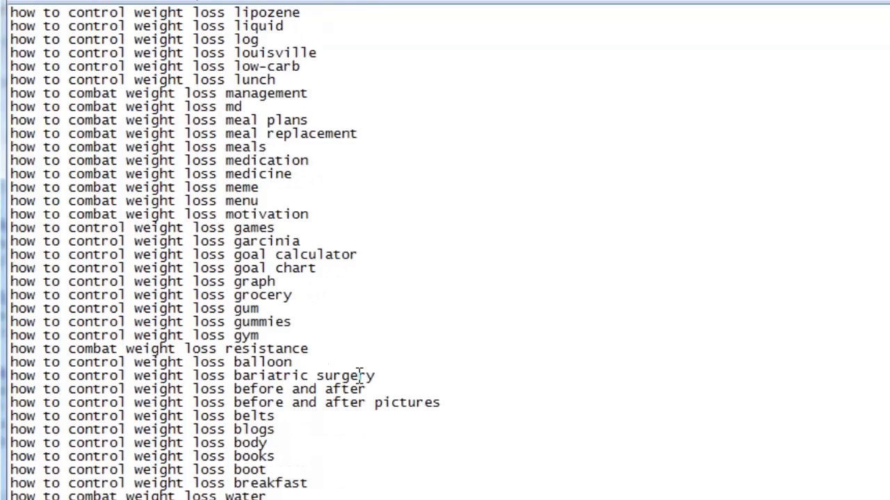
scroll(359, 376, "down", 6)
scroll(359, 376, "down", 5)
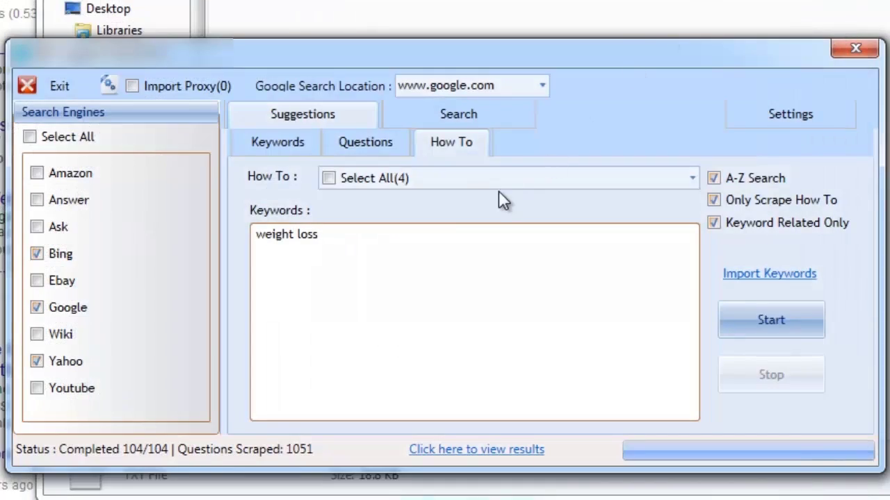
Delete 'weight loss', tick 'how to alleviate' and 'how to appeal', then go to Search.
left_click_drag(318, 235, 238, 232)
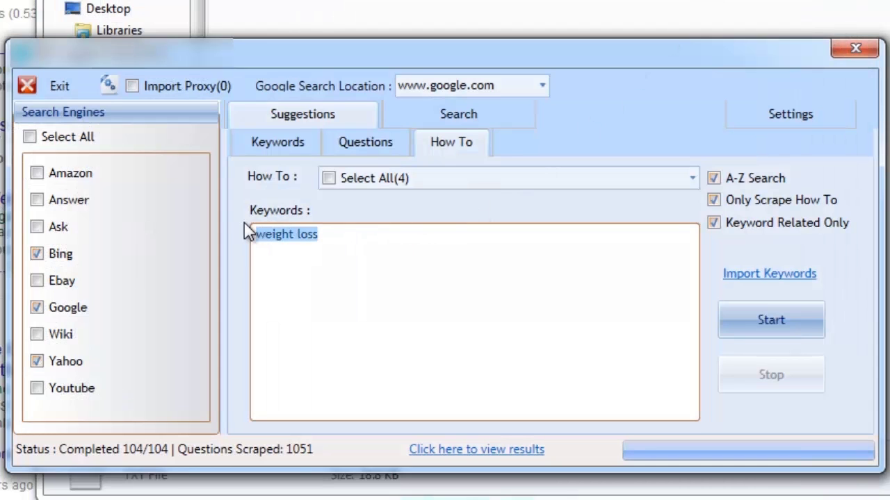
key("BackSpace")
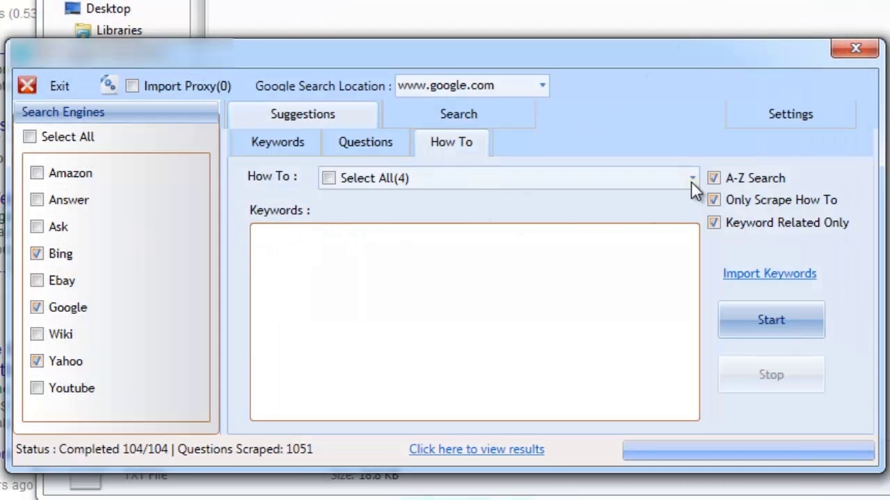
left_click(692, 179)
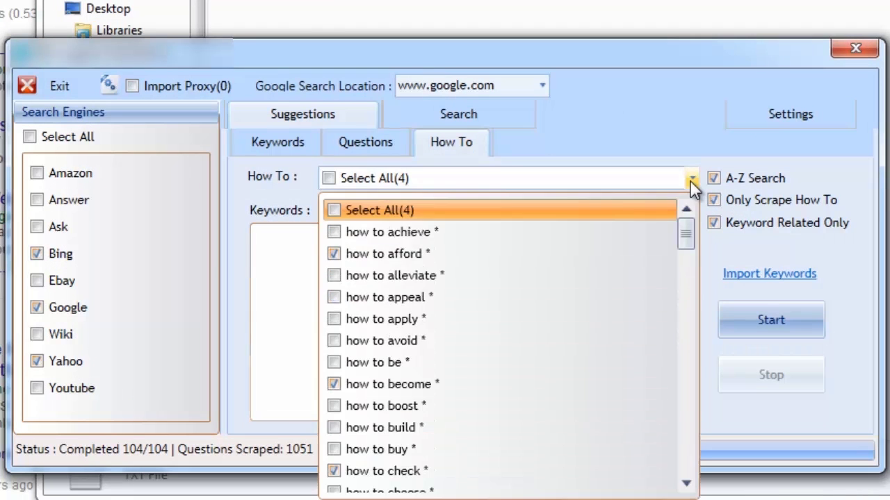
left_click(334, 275)
left_click(334, 298)
left_click(294, 317)
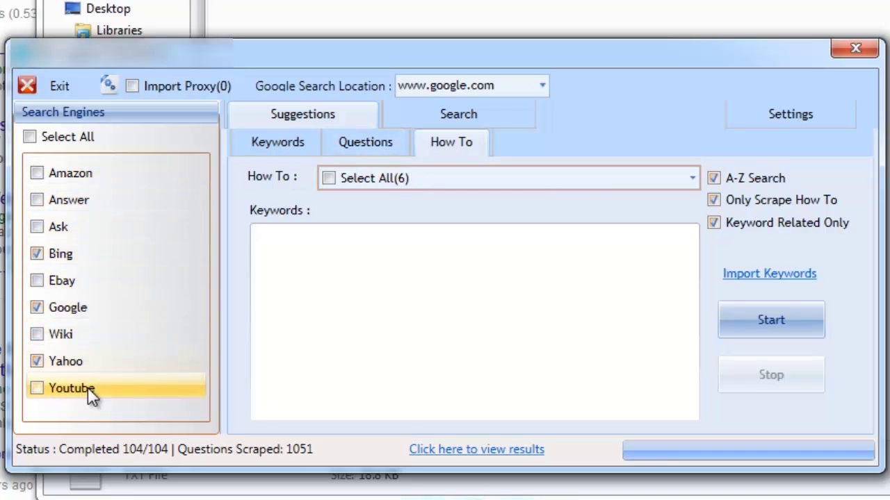
left_click(405, 118)
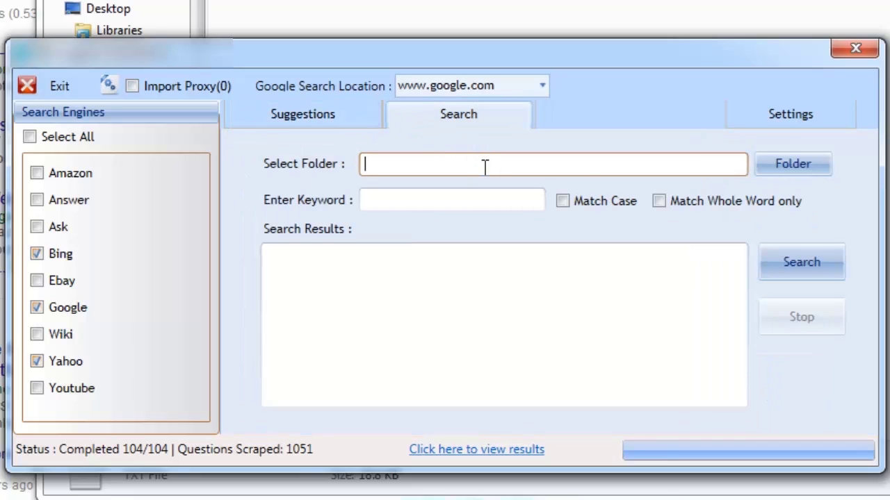
Set the search folder to E:\software\HQSuggest\Standard\11122015\Keywords by pasting its path.
left_click(783, 165)
left_click(671, 50)
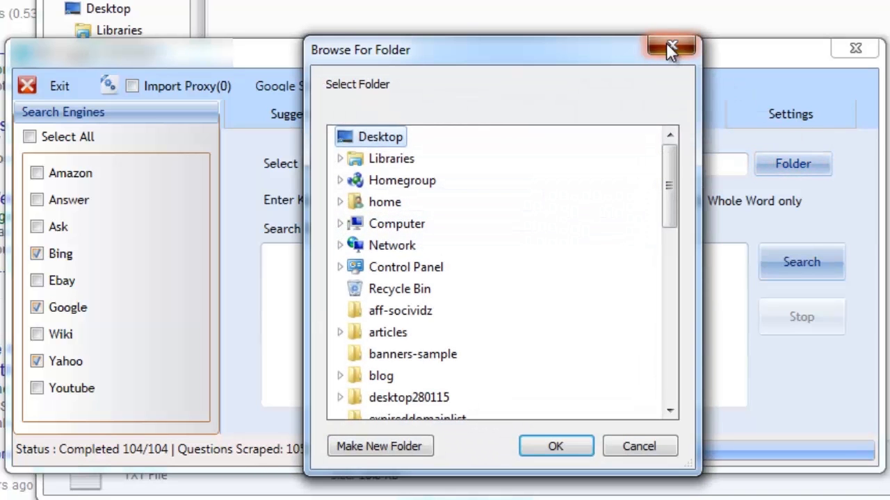
left_click(431, 311)
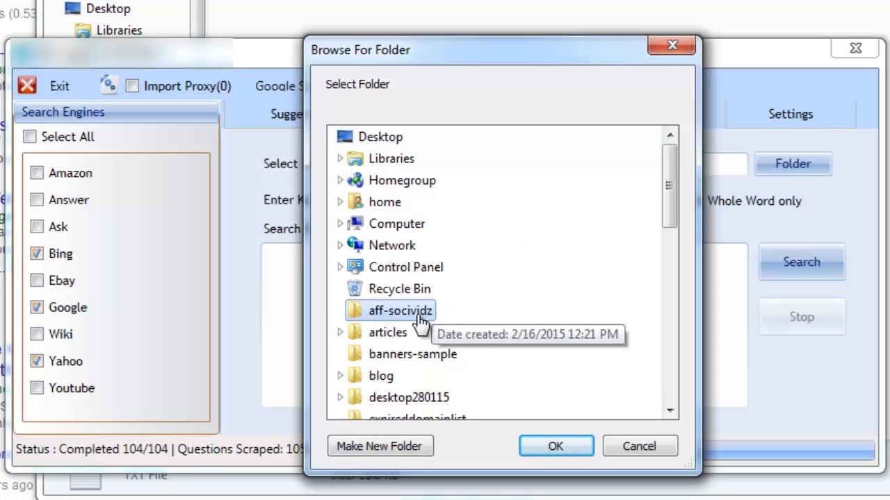
left_click(556, 447)
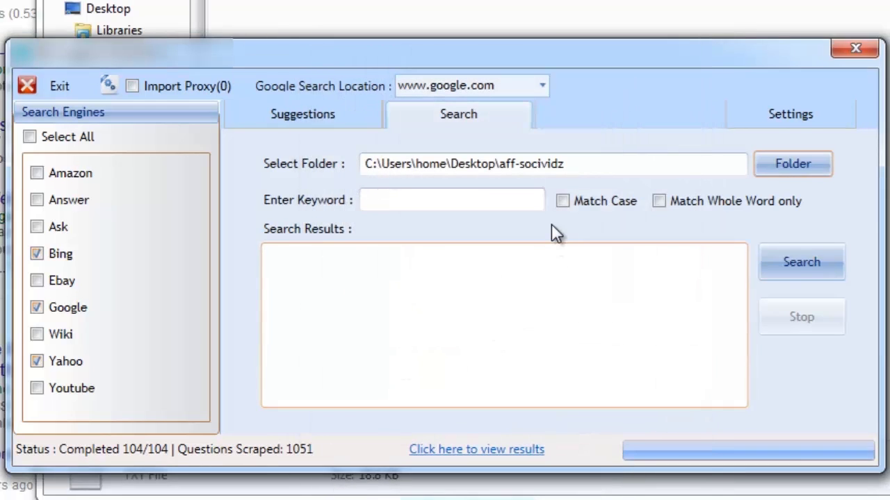
left_click_drag(572, 164, 312, 179)
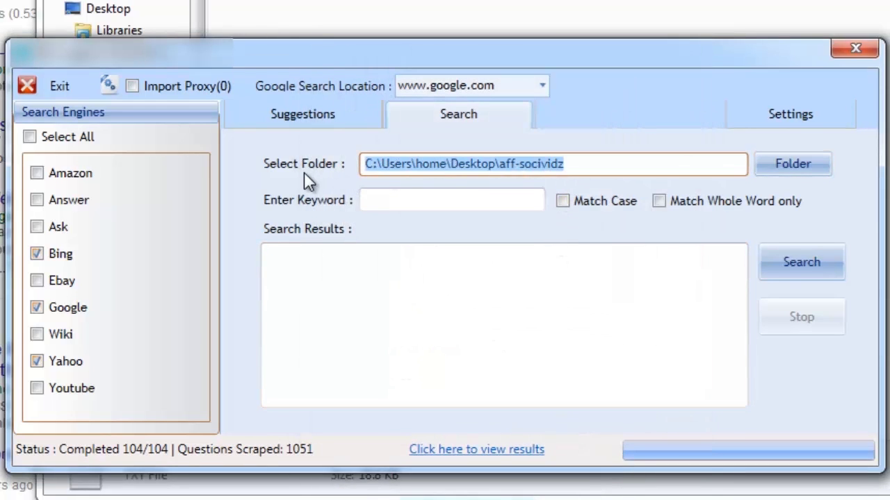
type("E:\\software\\HQSuggest\\Standard\\11122015\\Keywords")
Enter 'seo' as the search keyword and start searching the saved files.
left_click(417, 202)
type("seo")
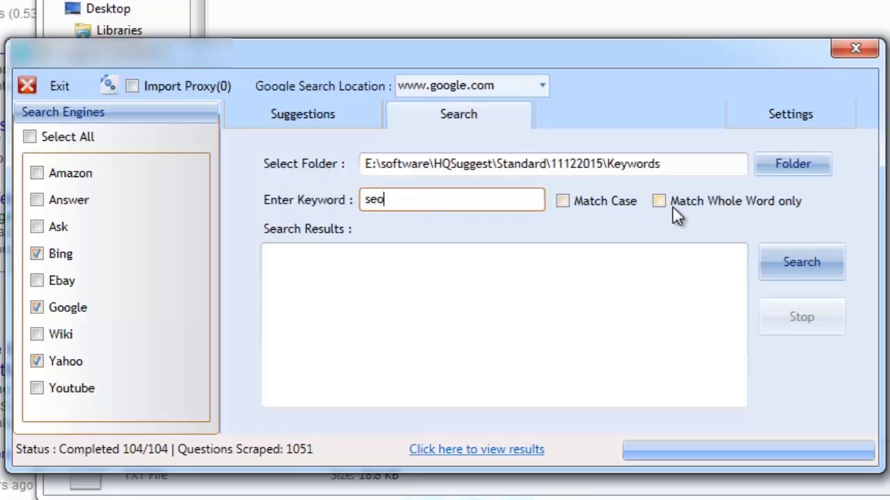
left_click(656, 254)
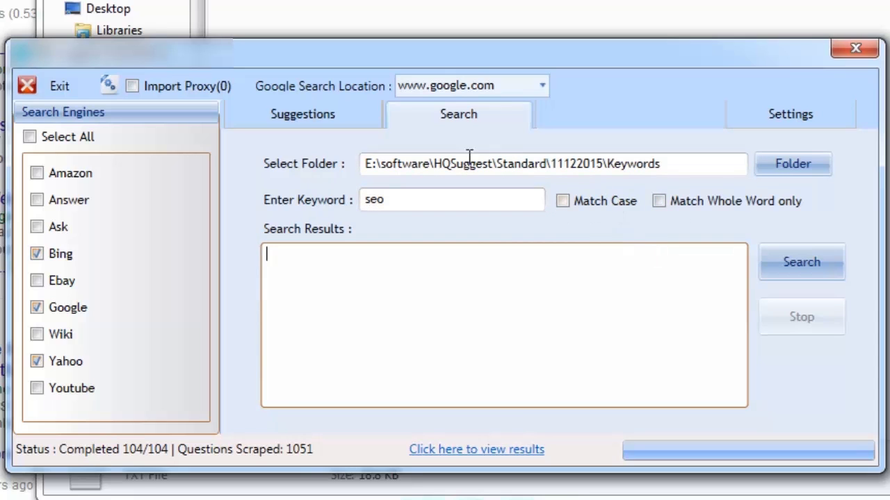
left_click_drag(422, 164, 647, 163)
left_click(646, 163)
left_click(421, 201)
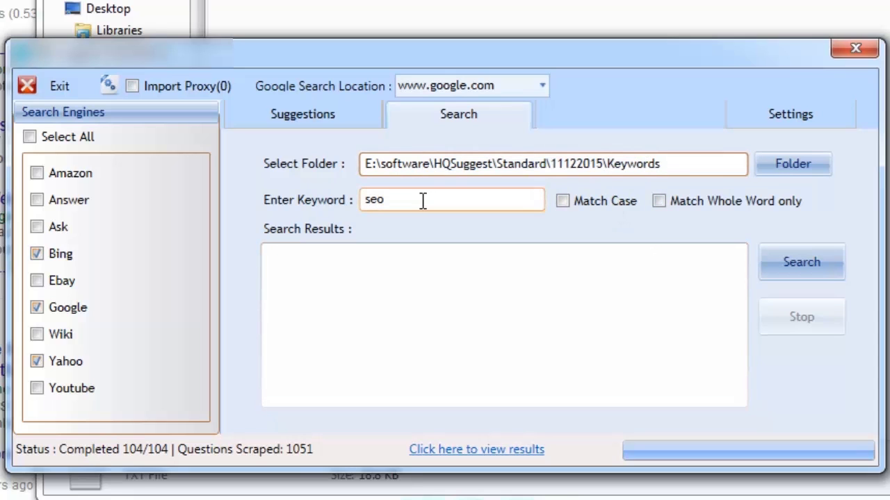
left_click(783, 264)
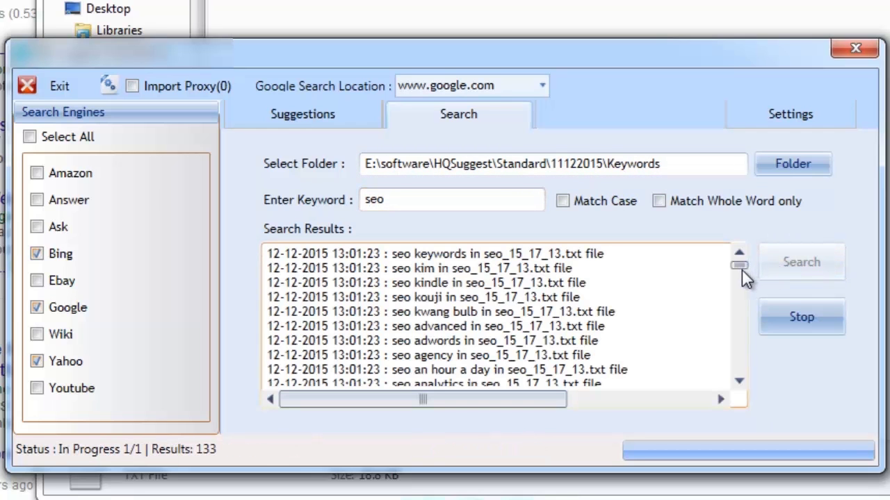
Run the 'seo' search over the saved Keywords folder, listing 133 matching phrases.
left_click(742, 270)
left_click_drag(742, 269, 738, 368)
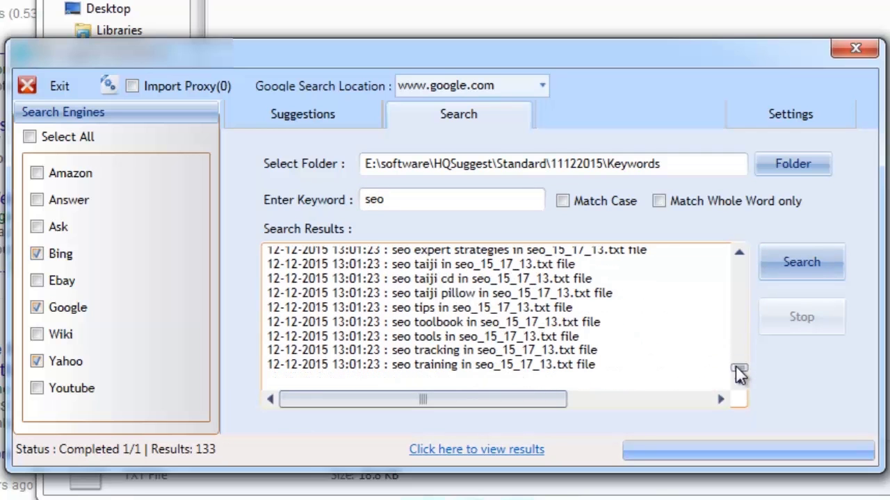